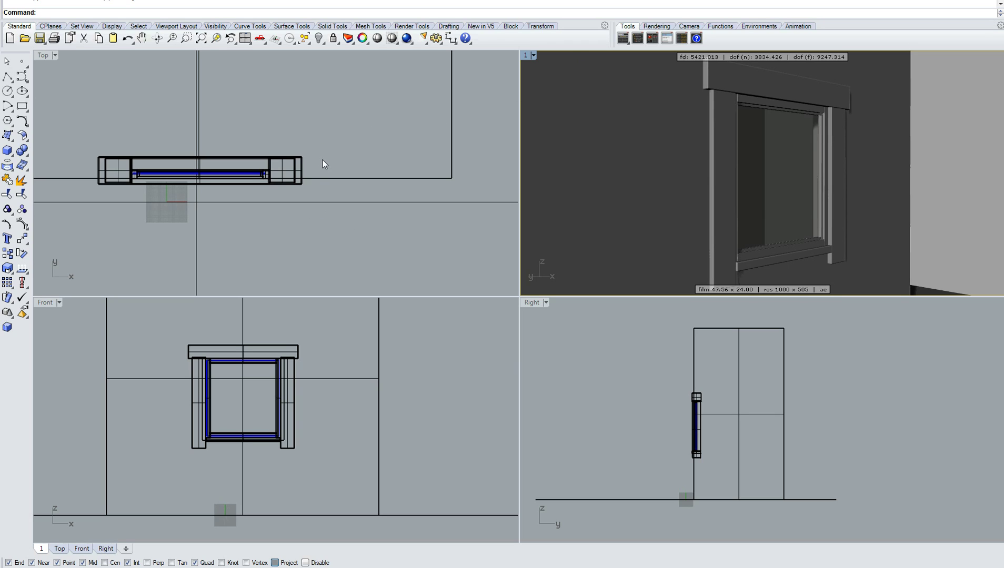
Recenter the window plan in the Top view and maximize the Perspective viewport.
{"action": "right_click_drag", "start_coordinate": [275, 194], "coordinate": [313, 218]}
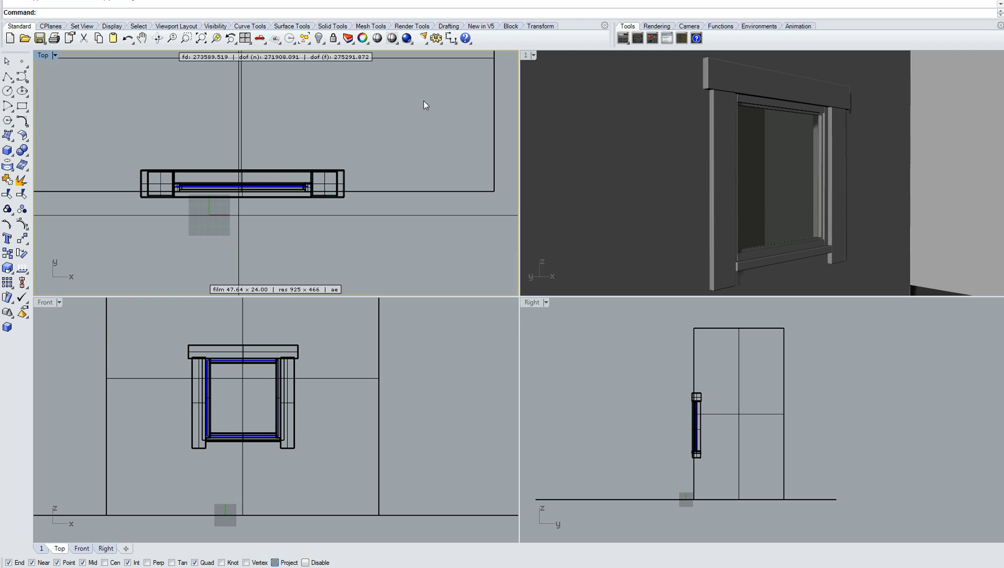
{"action": "right_click_drag", "start_coordinate": [338, 129], "coordinate": [366, 136]}
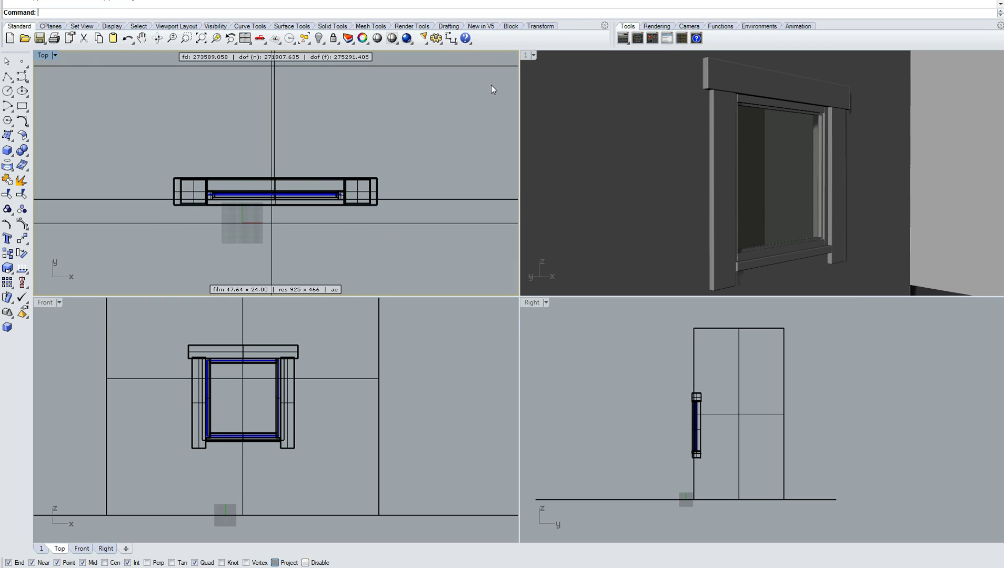
{"action": "double_click", "coordinate": [526, 55]}
Bring the window wall toward the camera and switch to shaded display with outlined edges.
{"action": "right_click_drag", "start_coordinate": [512, 284], "coordinate": [510, 301], "text": "ctrl"}
{"action": "right_click_drag", "start_coordinate": [439, 201], "coordinate": [470, 248], "text": "shift"}
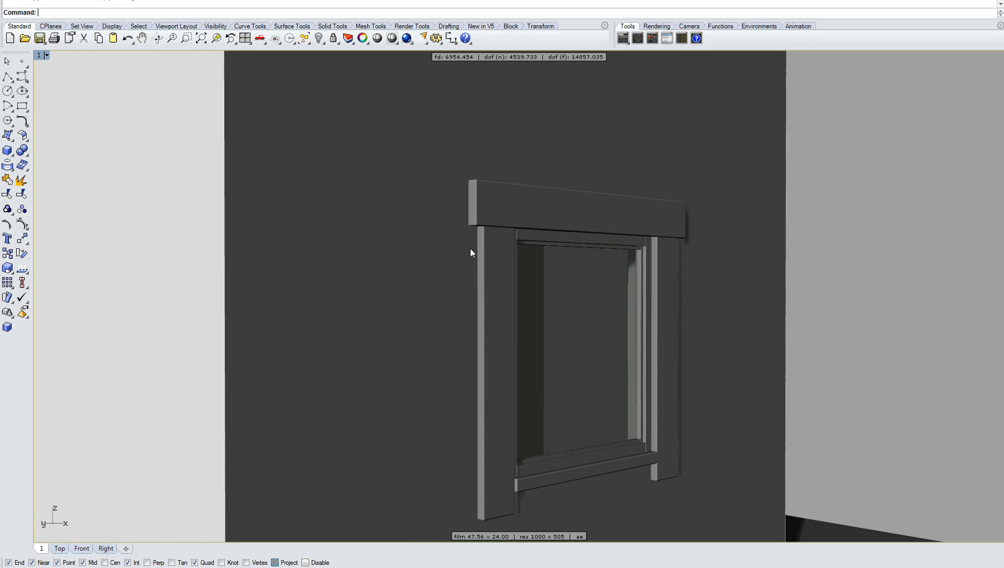
{"action": "right_click_drag", "start_coordinate": [530, 229], "coordinate": [485, 260]}
{"action": "right_click_drag", "start_coordinate": [491, 302], "coordinate": [491, 290], "text": "shift"}
{"action": "left_click", "coordinate": [395, 42]}
Orbit to a near-frontal view of the window, briefly selecting and deselecting the wall.
{"action": "mouse_move", "coordinate": [493, 204]}
{"action": "right_mouse_down", "text": "ctrl"}
{"action": "mouse_move", "coordinate": [497, 226]}
{"action": "mouse_move", "coordinate": [478, 225]}
{"action": "mouse_move", "coordinate": [477, 251]}
{"action": "mouse_move", "coordinate": [455, 197]}
{"action": "mouse_move", "coordinate": [531, 178]}
{"action": "mouse_move", "coordinate": [475, 188]}
{"action": "mouse_move", "coordinate": [456, 225]}
{"action": "right_mouse_up", "text": "ctrl"}
{"action": "right_click_drag", "start_coordinate": [412, 267], "coordinate": [394, 218]}
{"action": "scroll", "coordinate": [394, 218], "scroll_direction": "up", "scroll_amount": 3}
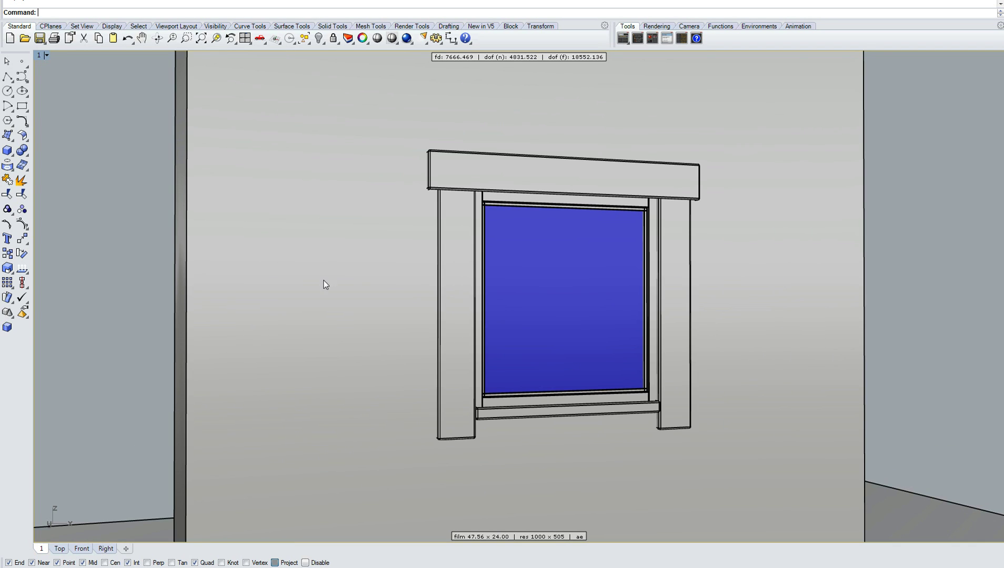
{"action": "right_click_drag", "start_coordinate": [319, 230], "coordinate": [327, 247]}
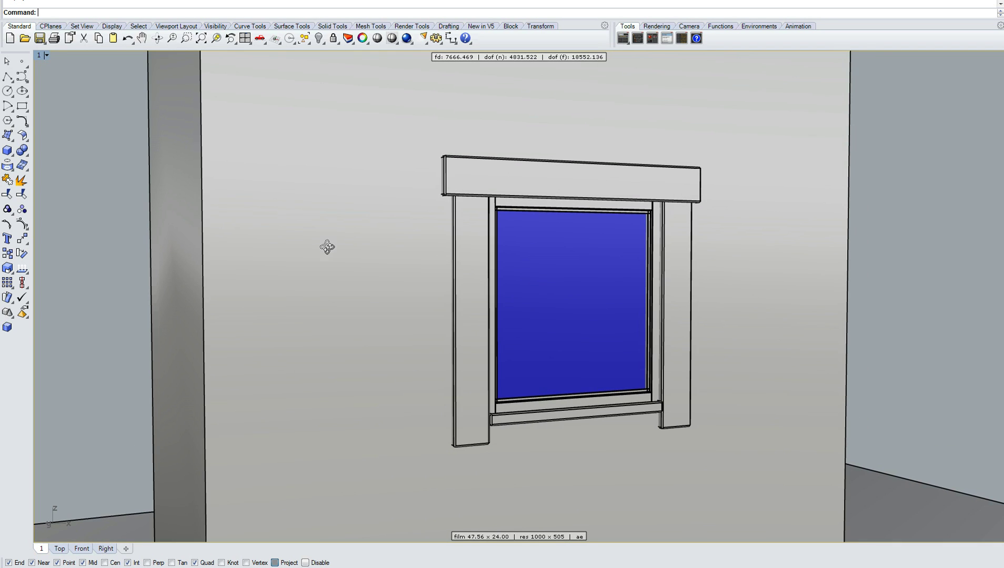
{"action": "left_click", "coordinate": [350, 255]}
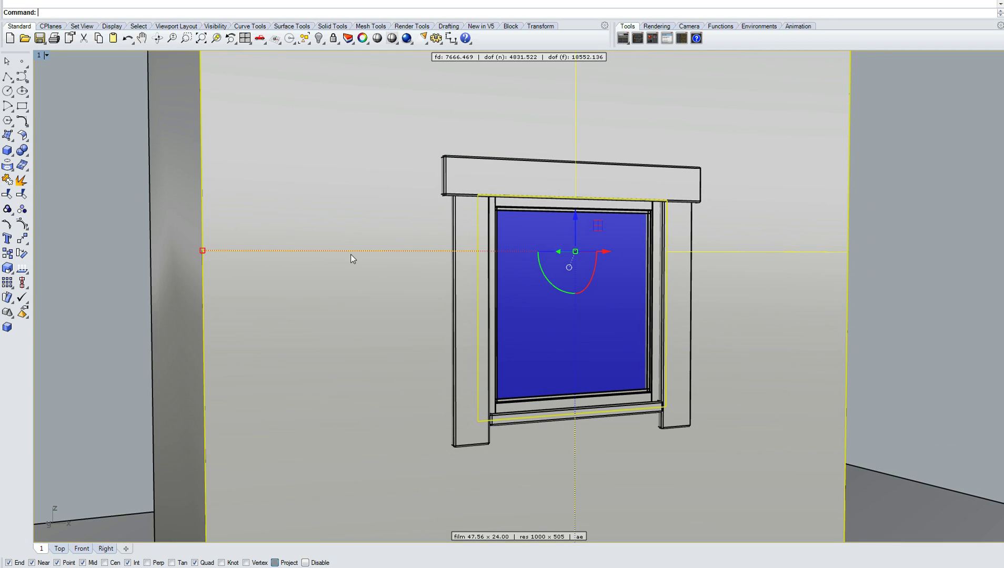
{"action": "left_click", "coordinate": [890, 209]}
{"action": "mouse_move", "coordinate": [208, 567]}
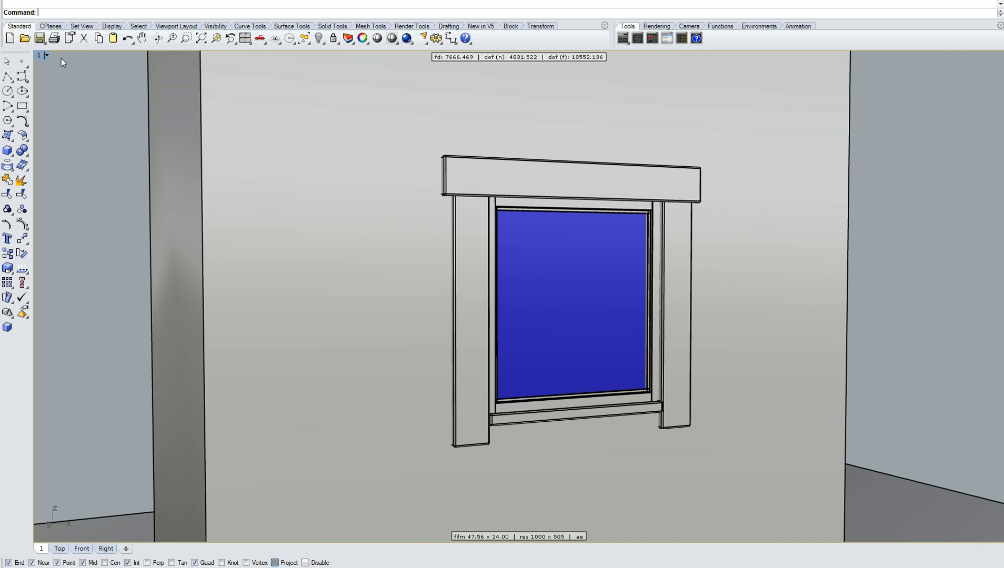
Create a new material in the Maxwell Scene Manager and open it in the Material Editor.
{"action": "left_click", "coordinate": [625, 37]}
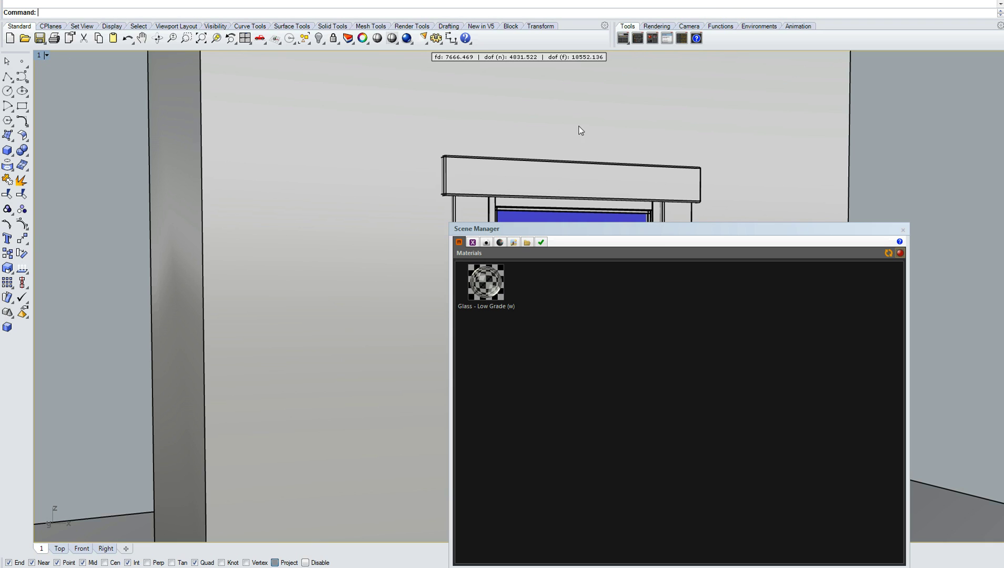
{"action": "right_click", "coordinate": [558, 302]}
{"action": "left_click", "coordinate": [589, 312]}
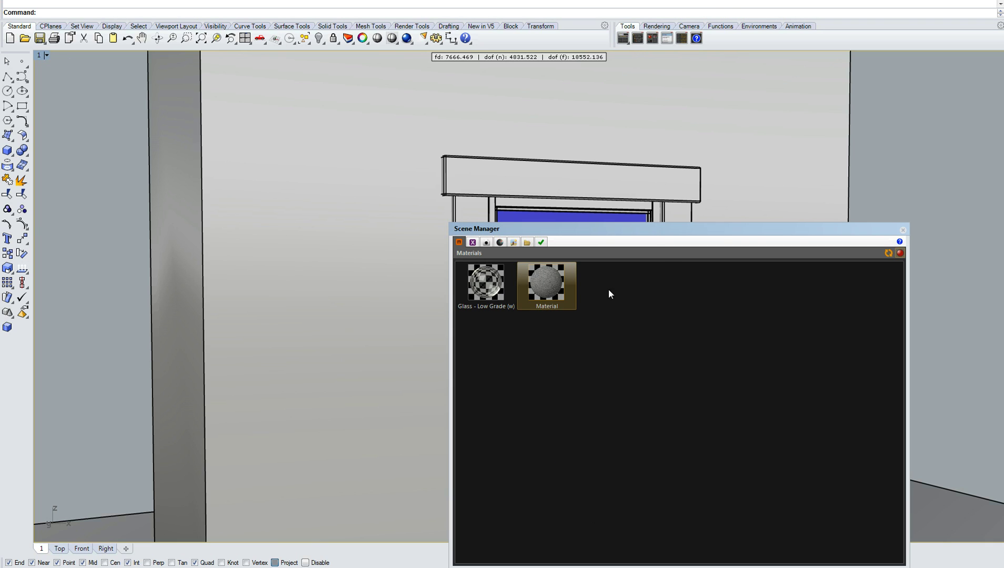
{"action": "double_click", "coordinate": [535, 277]}
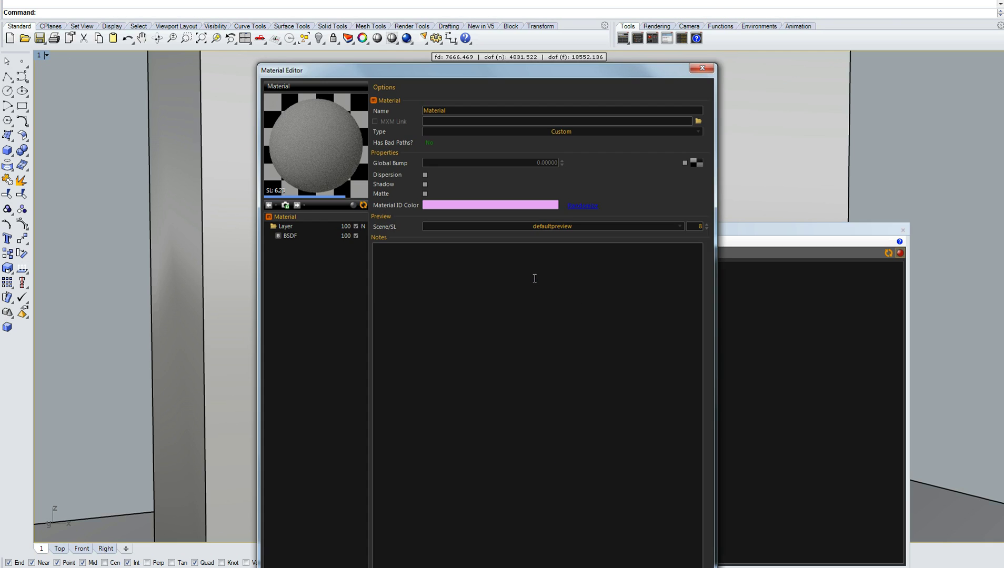
Set the BSDF roughness to 85 and refresh the material preview.
{"action": "left_click", "coordinate": [310, 235]}
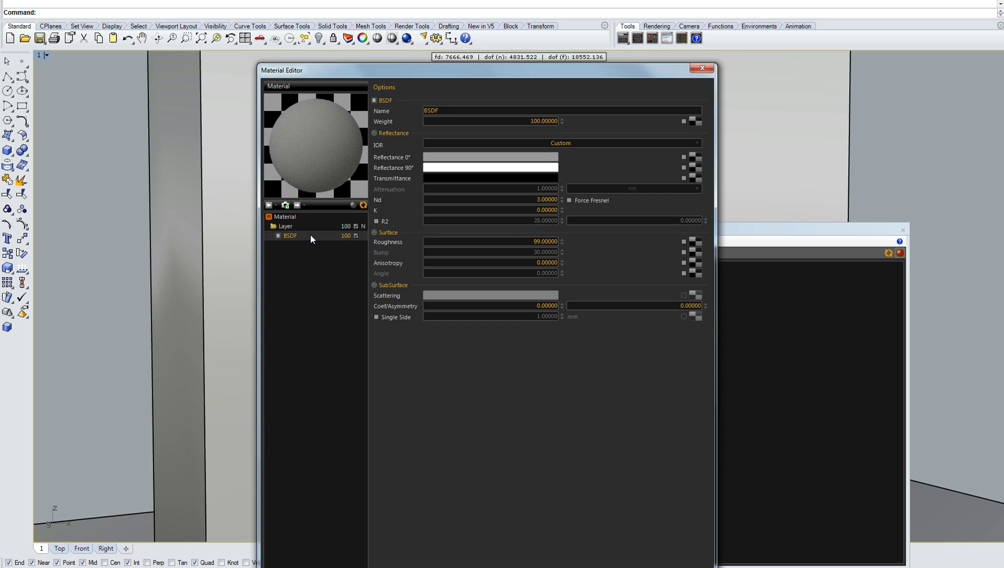
{"action": "left_click", "coordinate": [517, 242]}
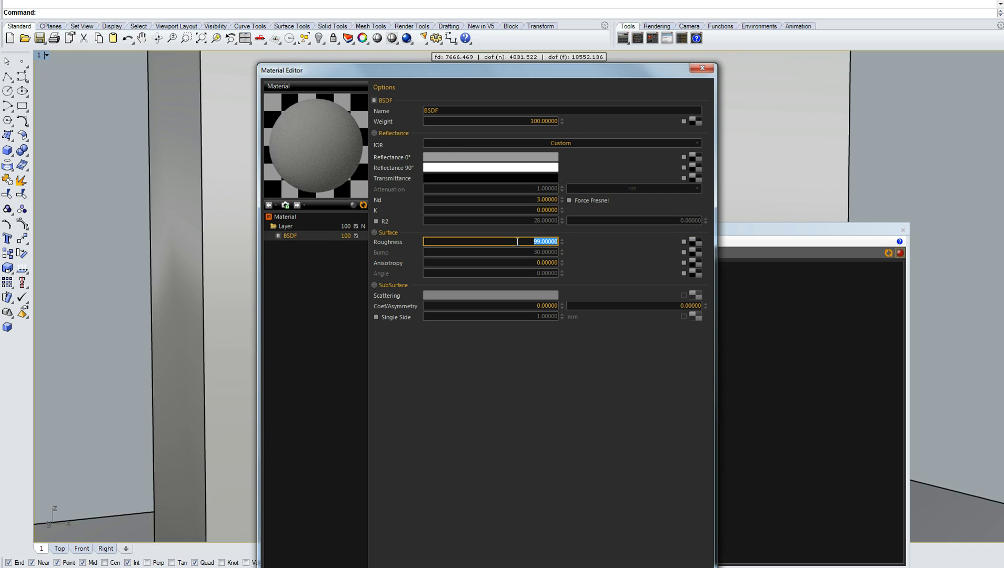
{"action": "type", "text": "85"}
{"action": "left_click", "coordinate": [526, 210]}
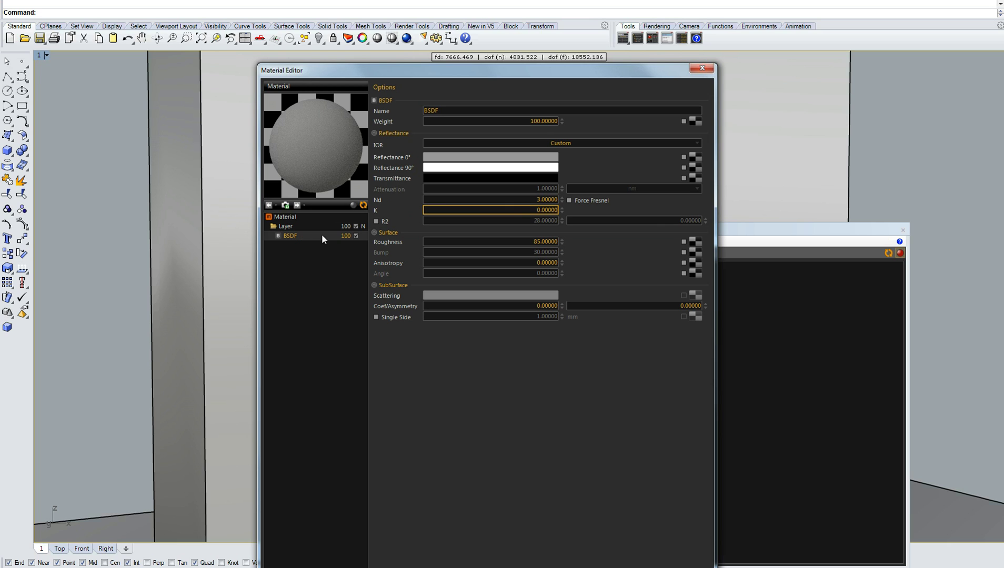
{"action": "left_click", "coordinate": [363, 206]}
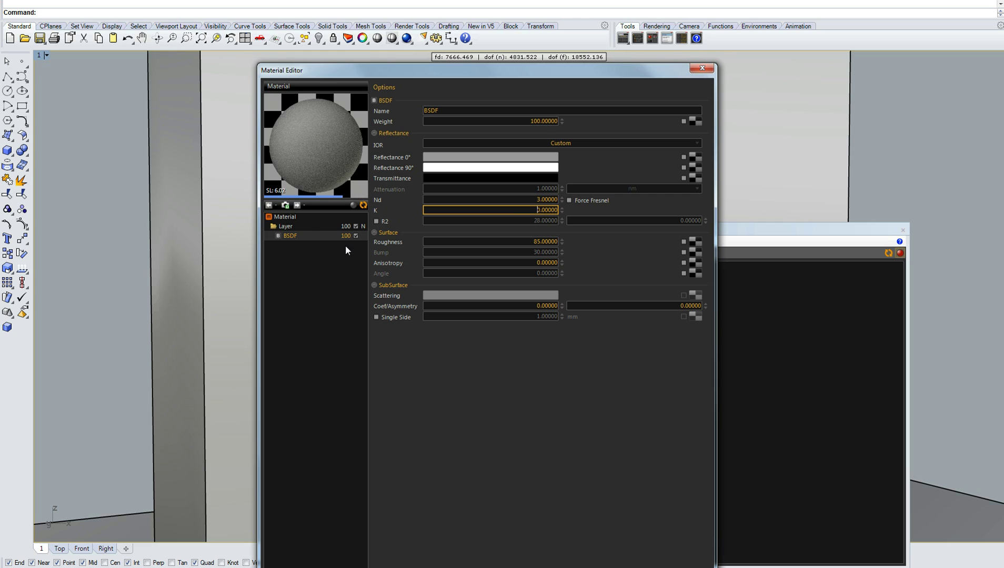
{"action": "left_click", "coordinate": [306, 217]}
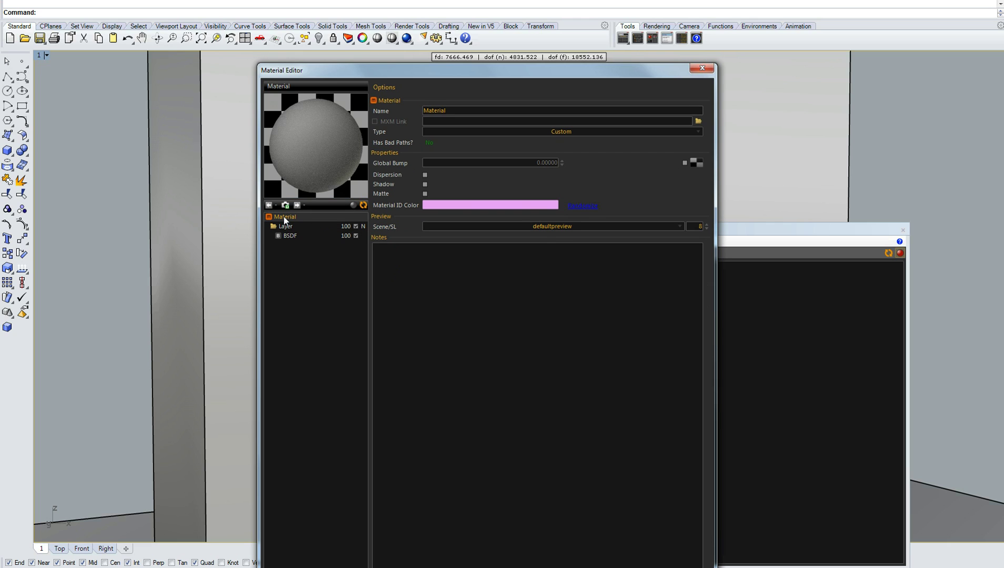
Add a displacement to the new material.
{"action": "right_click", "coordinate": [284, 216]}
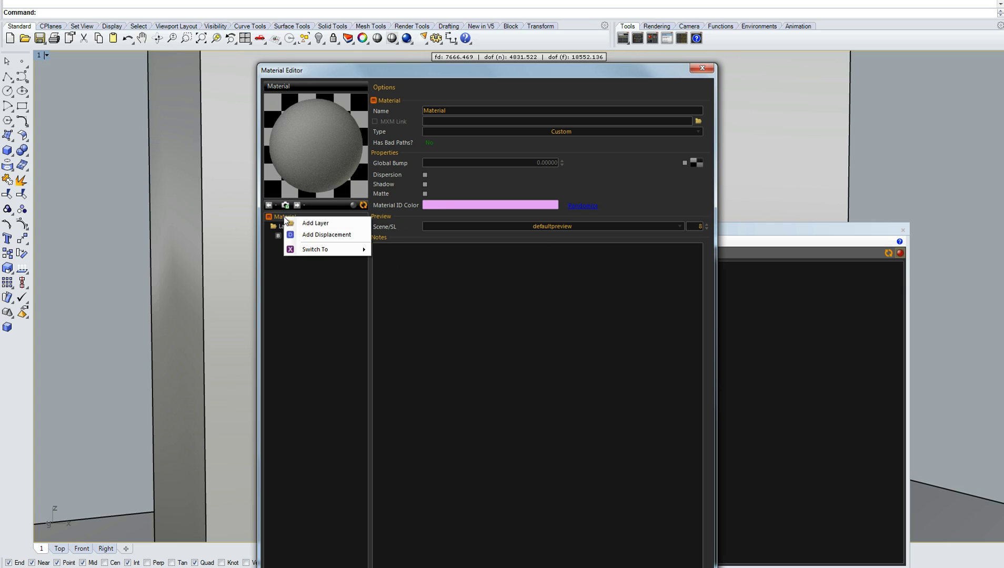
{"action": "left_click", "coordinate": [321, 236]}
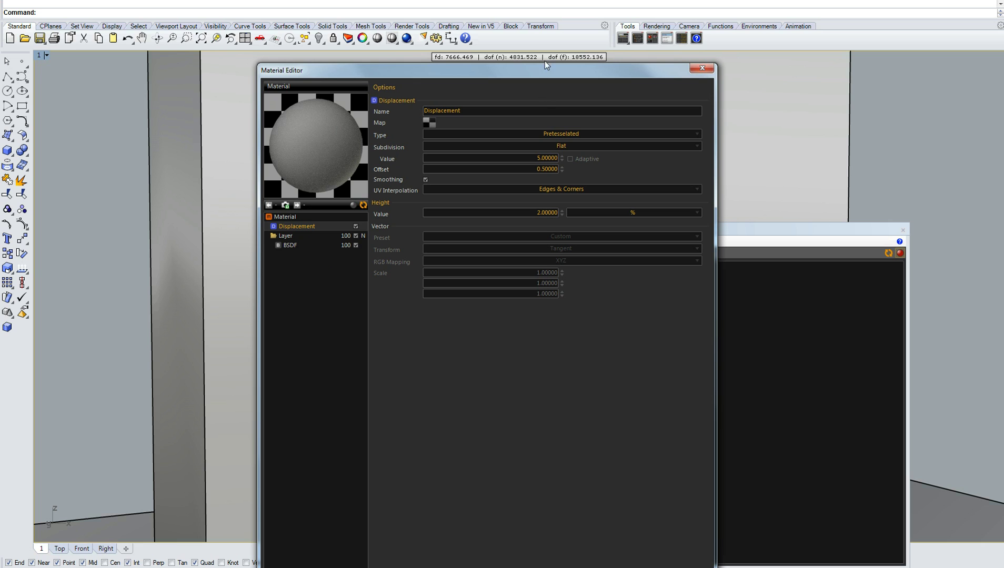
{"action": "left_click_drag", "start_coordinate": [535, 72], "coordinate": [556, 176]}
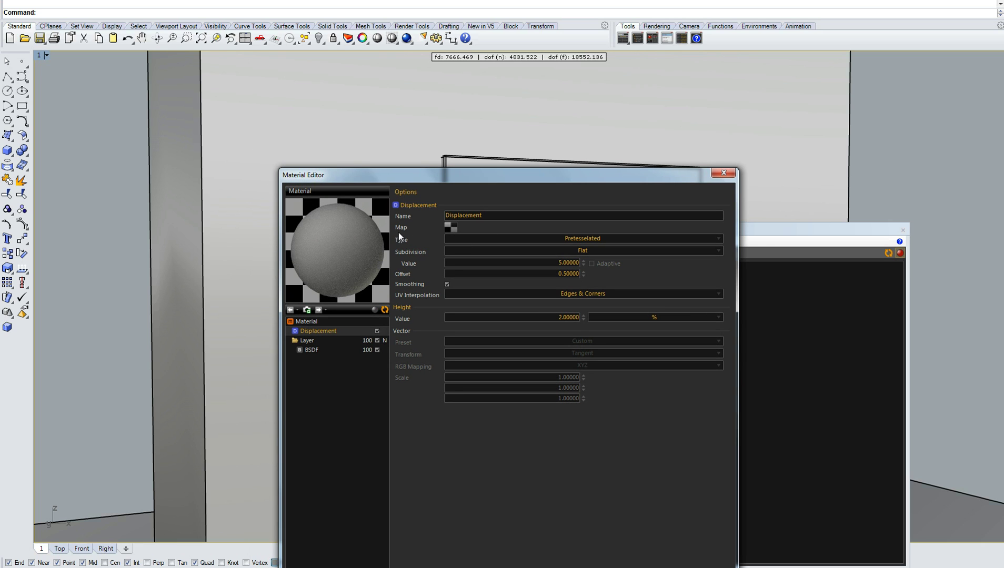
Load WoodLogs dis.png as the displacement map and review its texture settings.
{"action": "left_click", "coordinate": [451, 227]}
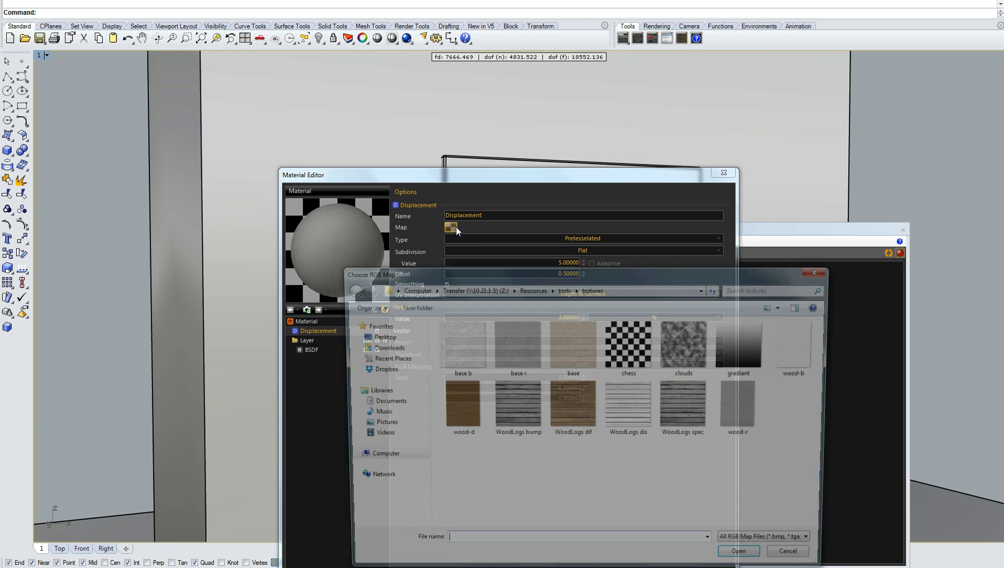
{"action": "left_click", "coordinate": [641, 400]}
{"action": "left_click", "coordinate": [745, 560]}
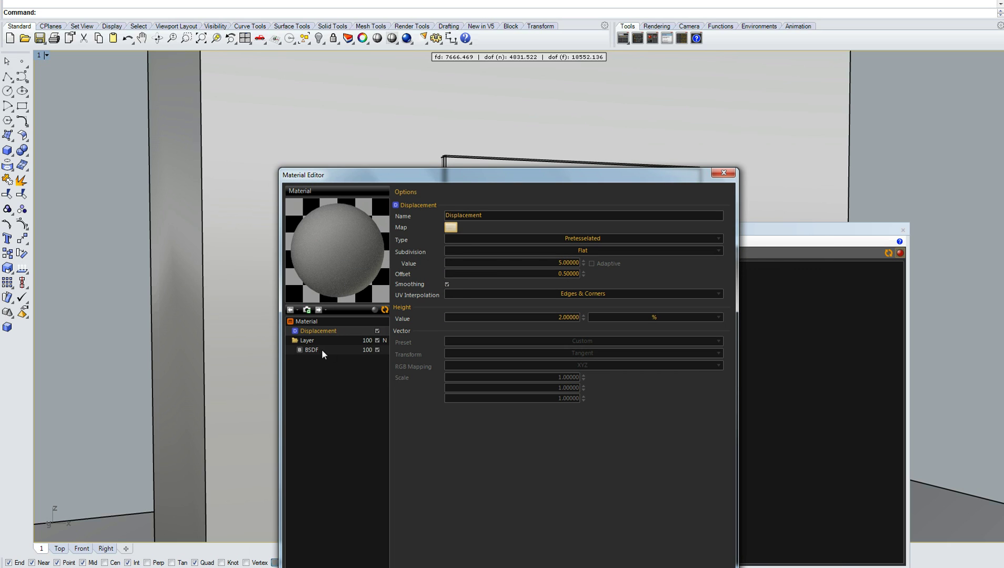
{"action": "left_click", "coordinate": [446, 226]}
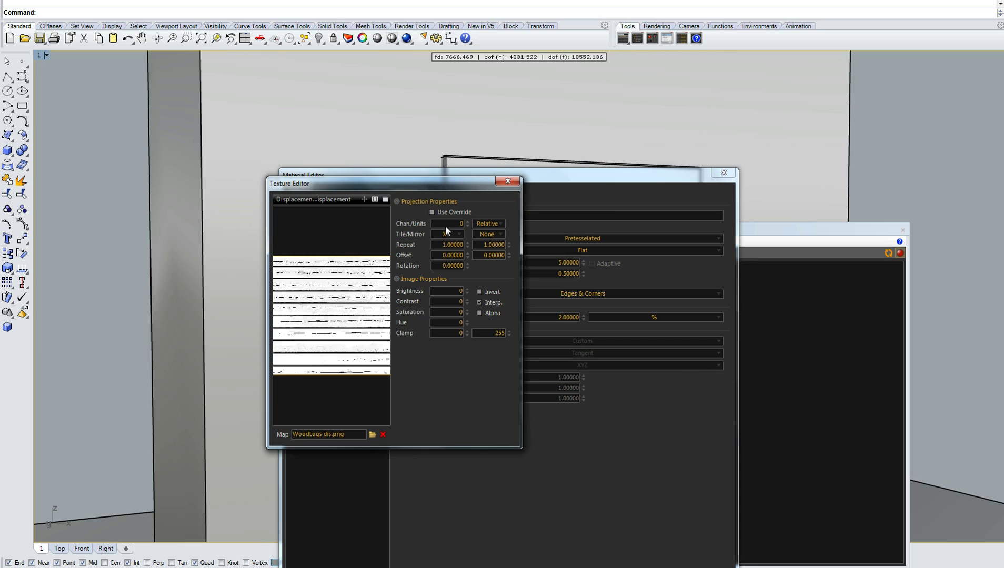
{"action": "left_click", "coordinate": [508, 181]}
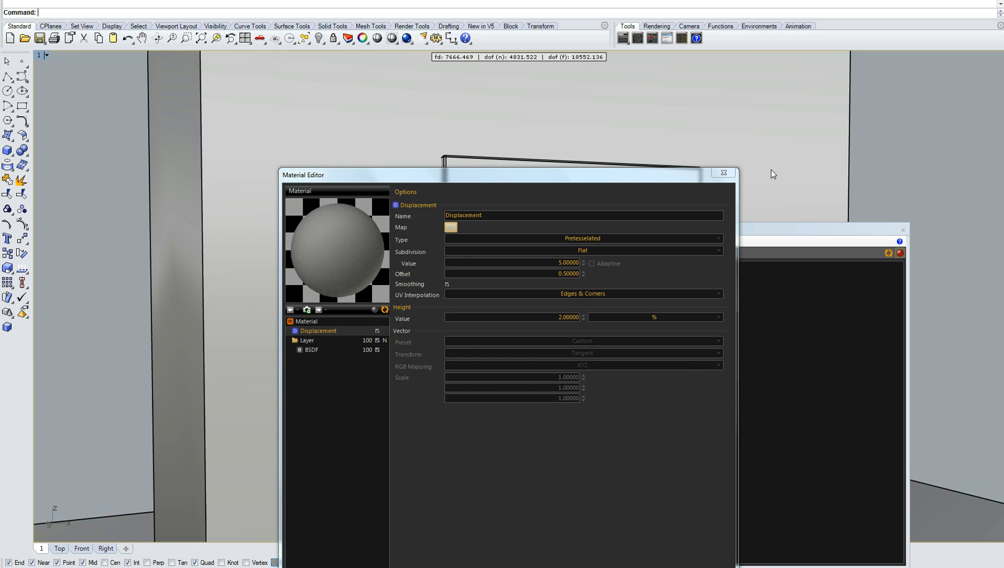
{"action": "left_click_drag", "start_coordinate": [635, 179], "coordinate": [639, 219]}
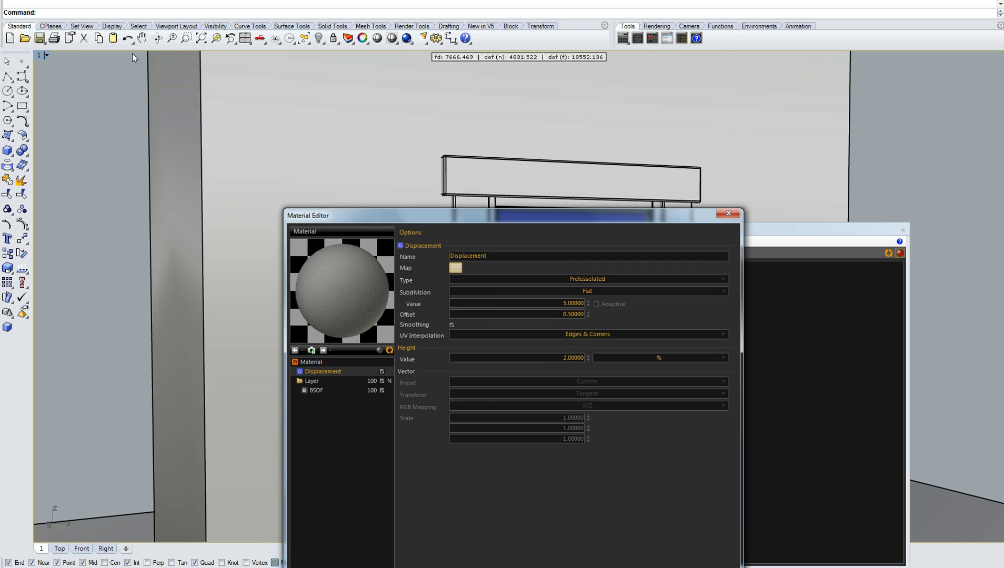
Switch the Perspective view to rendered display and assign the wood material to the wall.
{"action": "left_click", "coordinate": [44, 55]}
{"action": "left_click", "coordinate": [63, 106]}
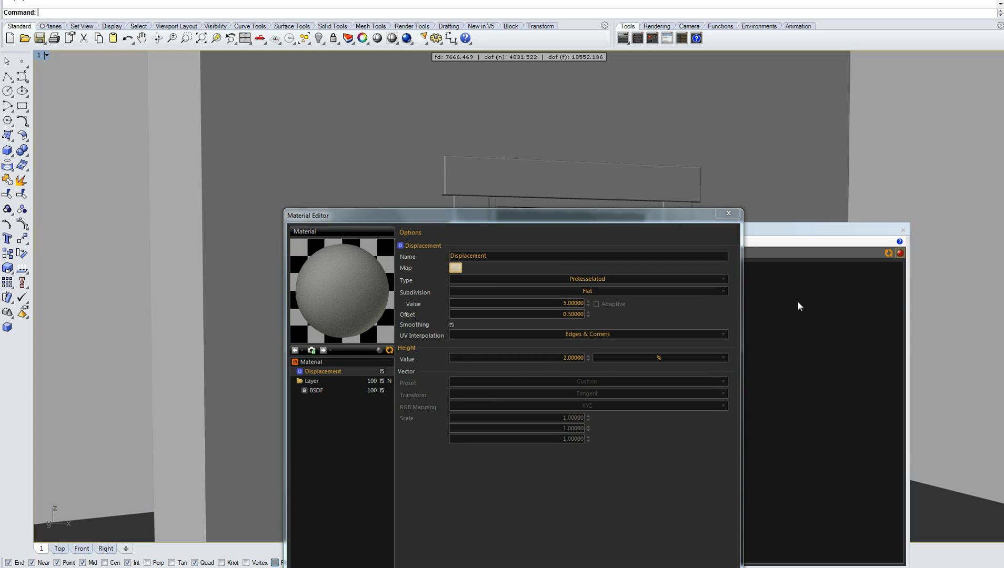
{"action": "left_click", "coordinate": [774, 235]}
{"action": "right_click", "coordinate": [542, 286]}
{"action": "left_click", "coordinate": [386, 136]}
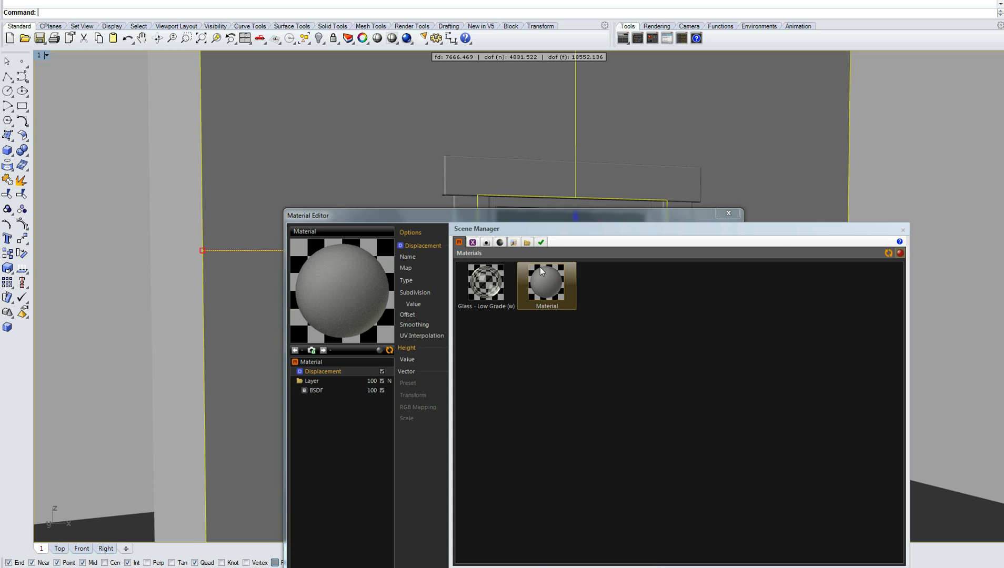
{"action": "right_click", "coordinate": [532, 295]}
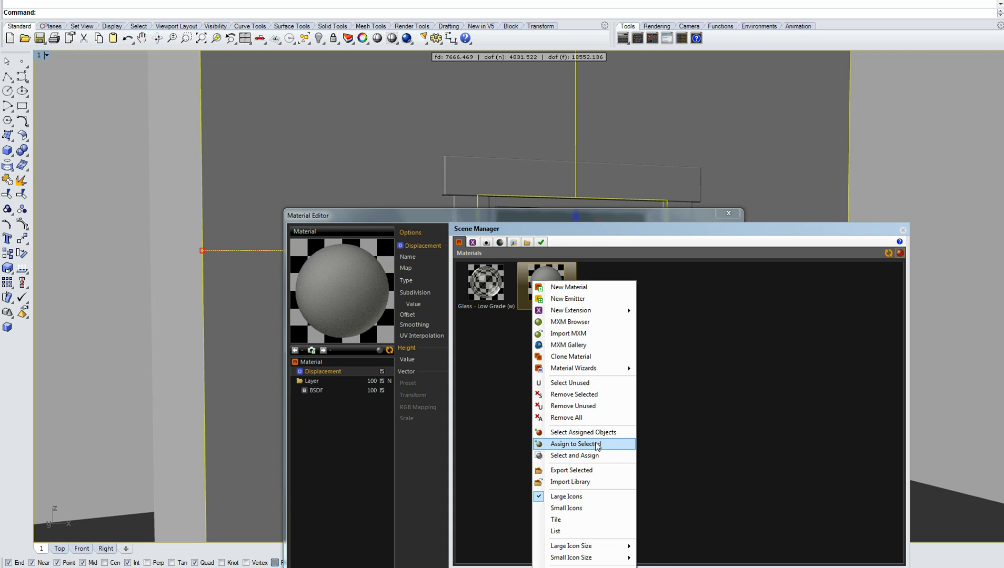
{"action": "left_click", "coordinate": [597, 444]}
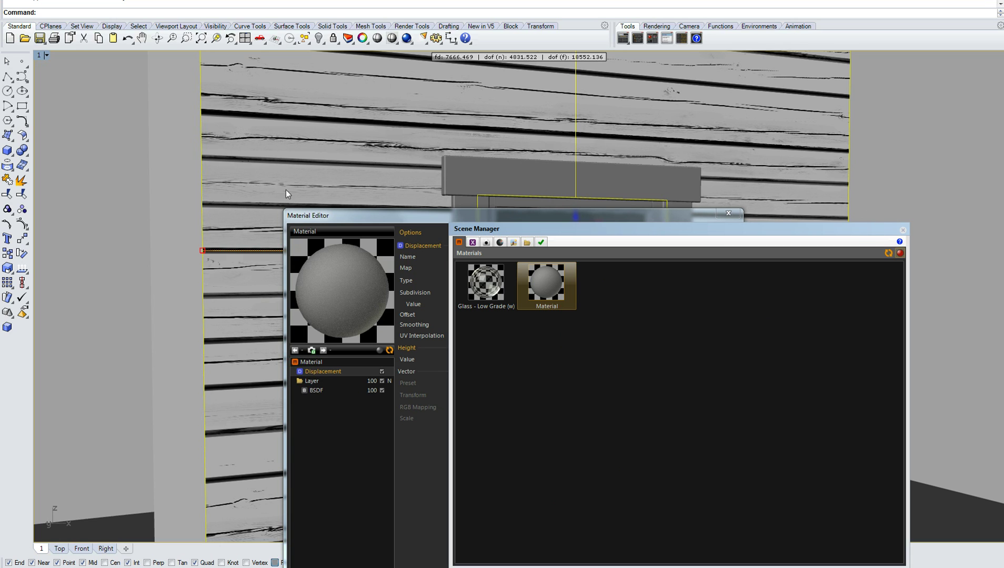
{"action": "left_click", "coordinate": [891, 138]}
Close the Scene Manager and Material Editor, orbiting toward the window.
{"action": "right_click_drag", "start_coordinate": [556, 143], "coordinate": [526, 148]}
{"action": "left_click", "coordinate": [902, 230]}
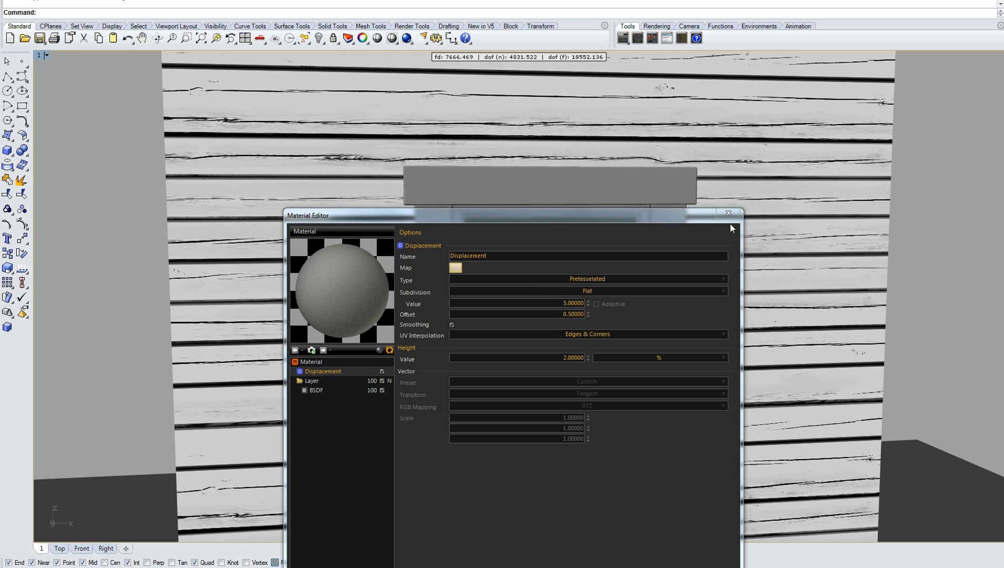
{"action": "left_click", "coordinate": [728, 213]}
{"action": "right_click_drag", "start_coordinate": [510, 239], "coordinate": [419, 292]}
{"action": "scroll", "coordinate": [421, 278], "scroll_direction": "up", "scroll_amount": 3}
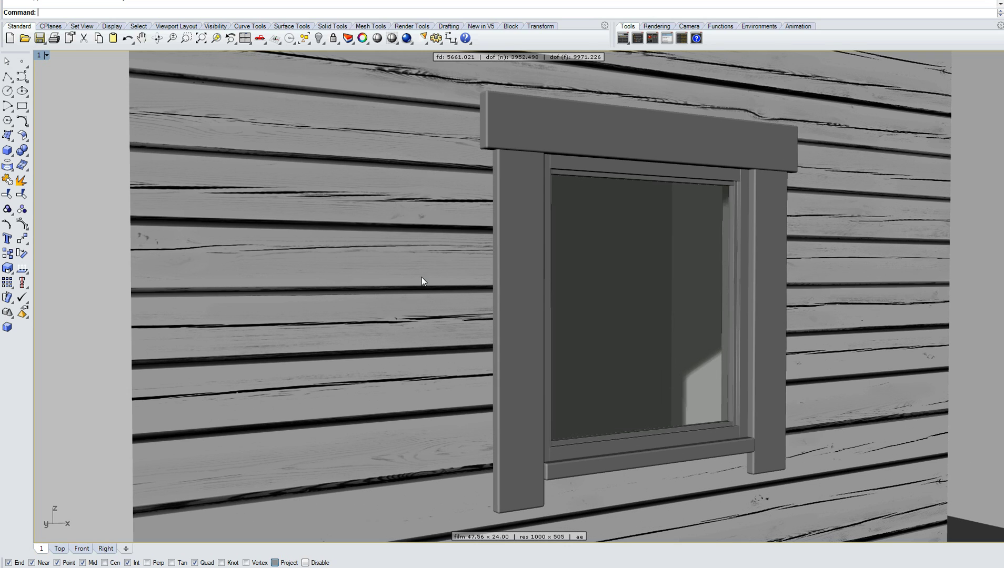
Restore the saved window camera view and start a Maxwell render.
{"action": "left_click", "coordinate": [47, 55]}
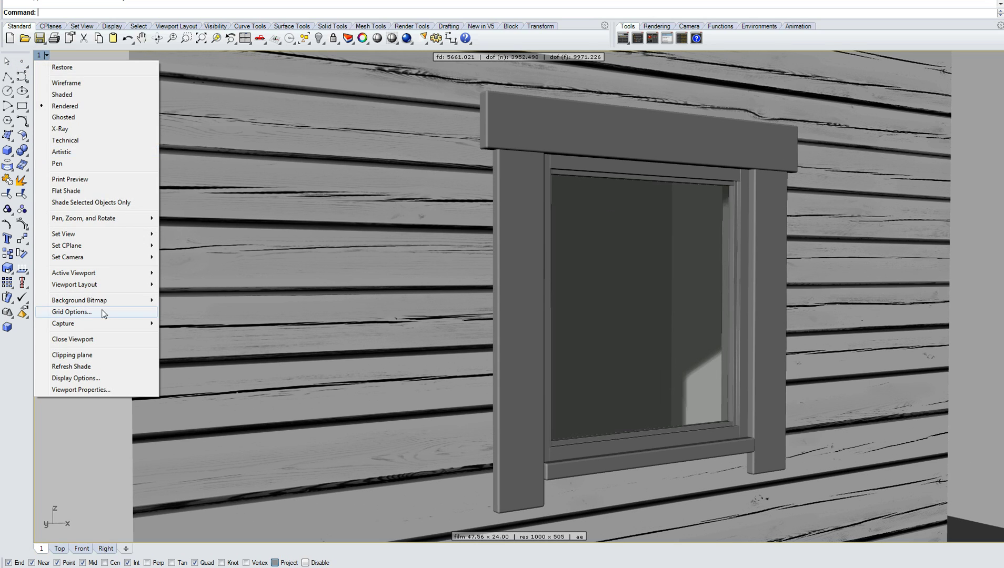
{"action": "mouse_move", "coordinate": [78, 238]}
{"action": "left_click", "coordinate": [179, 361]}
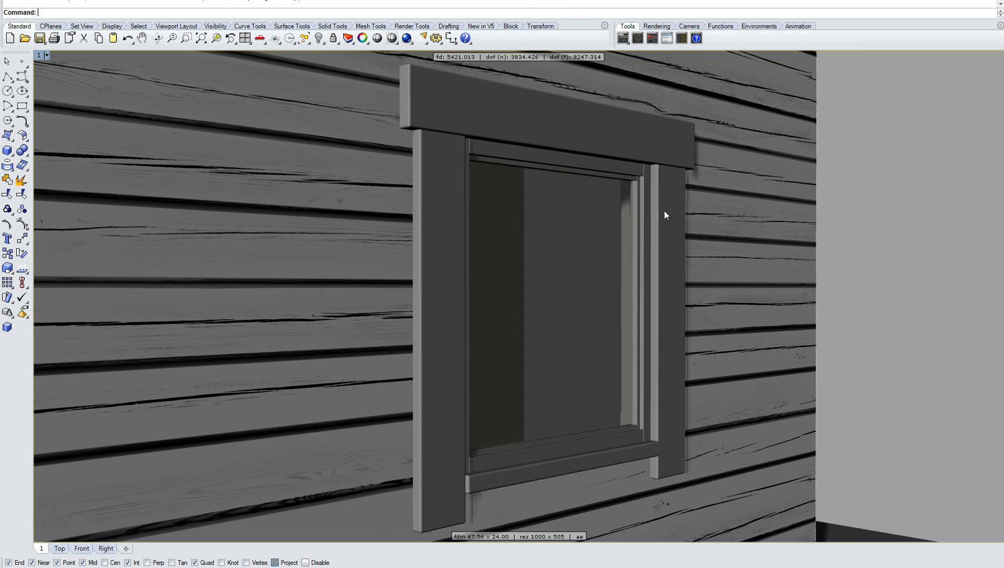
{"action": "left_click", "coordinate": [377, 38]}
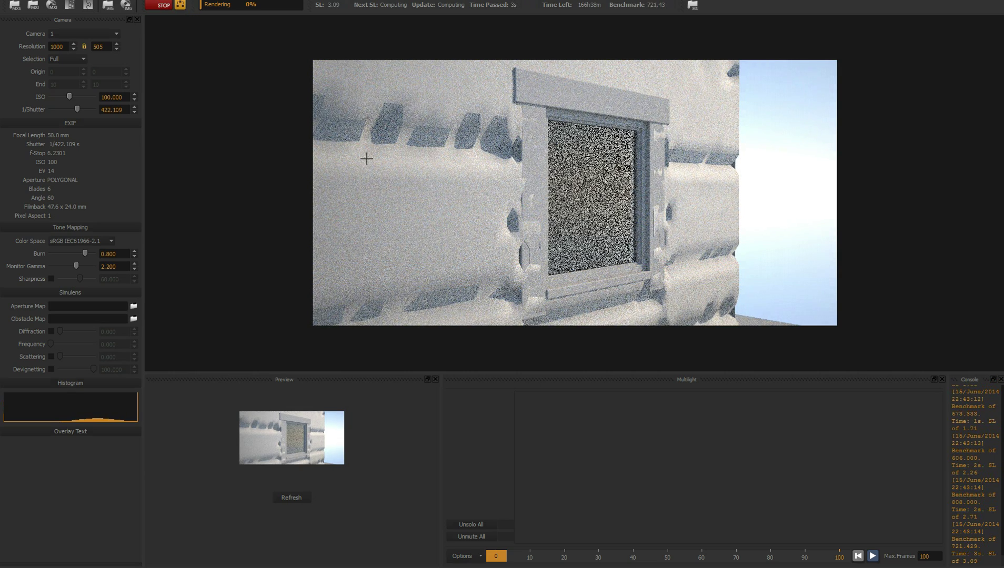
Stop the running Maxwell test render of the log wall.
{"action": "left_click", "coordinate": [179, 5]}
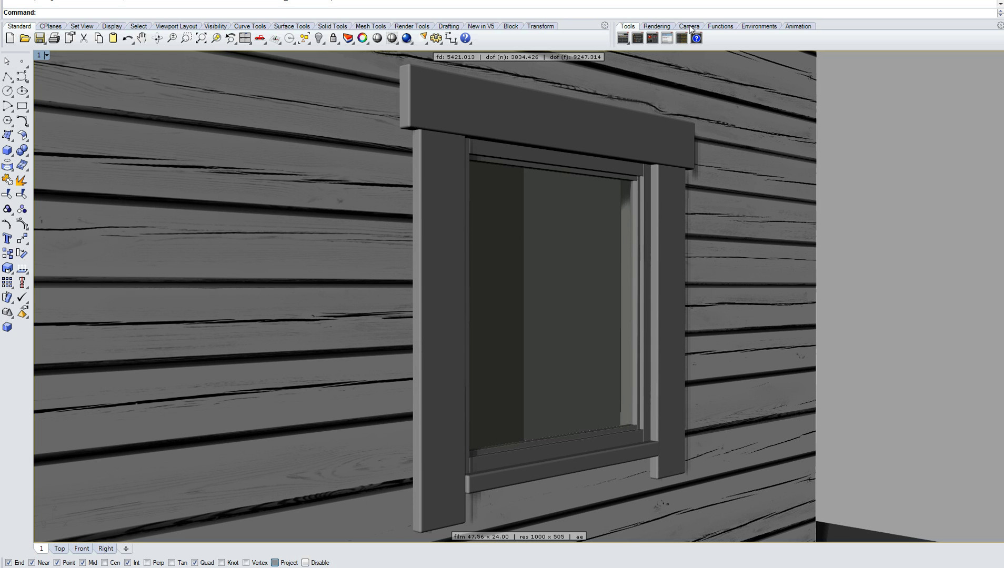
Open the wood material in the Material Editor, then view the finished 1000 × 505 Maxwell render.
{"action": "left_click", "coordinate": [622, 37]}
{"action": "double_click", "coordinate": [557, 301]}
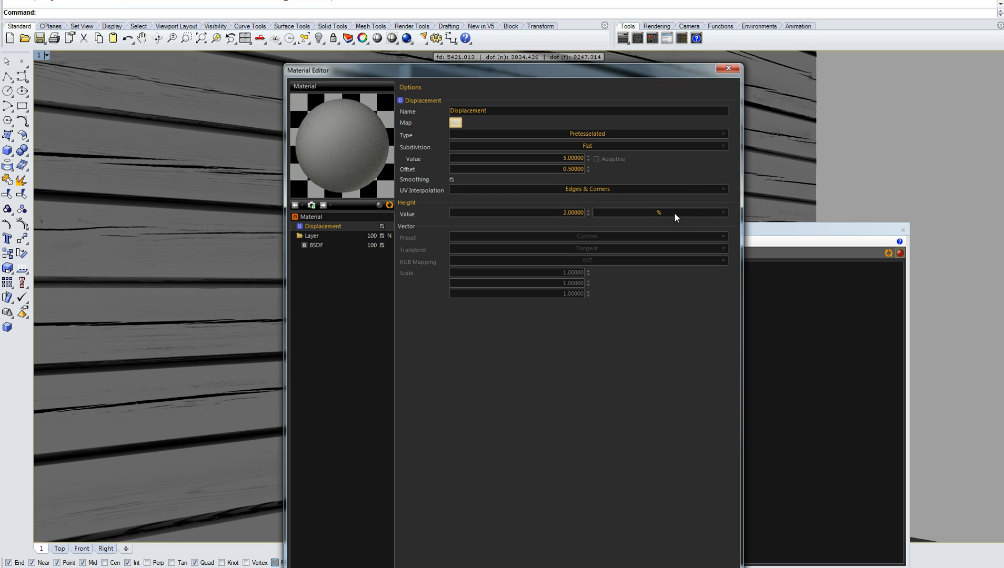
{"action": "left_click", "coordinate": [877, 195]}
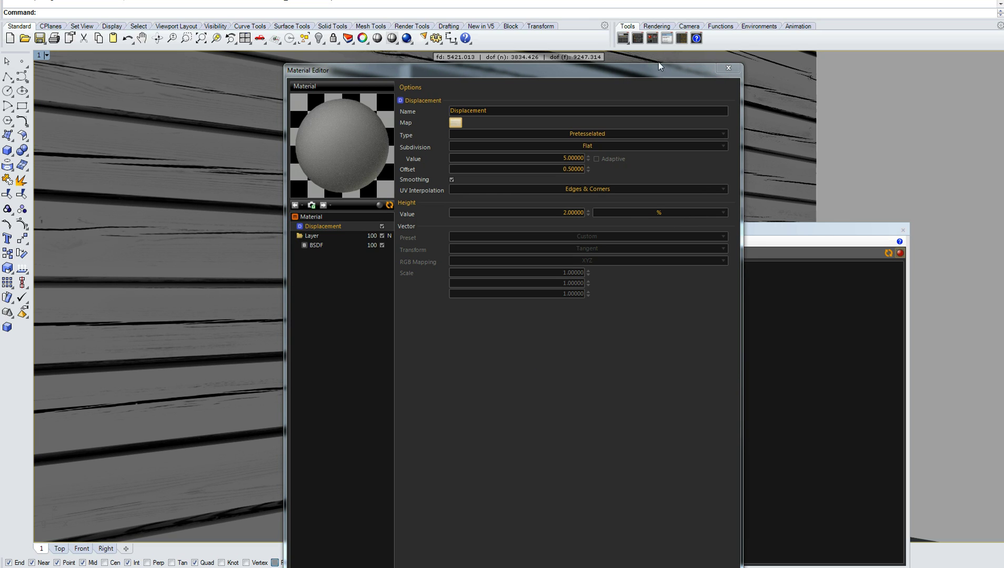
{"action": "left_click", "coordinate": [242, 567]}
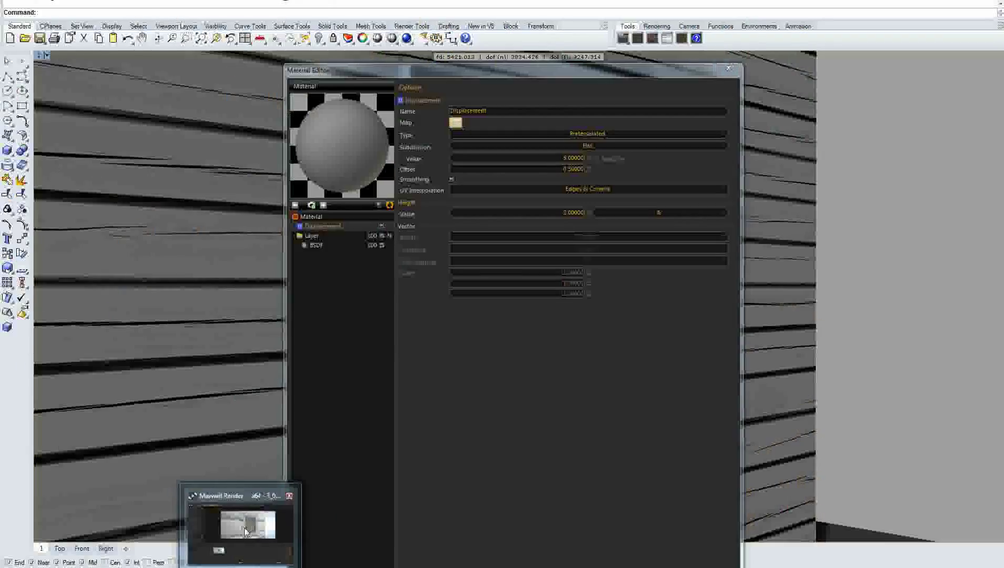
{"action": "left_click", "coordinate": [244, 527]}
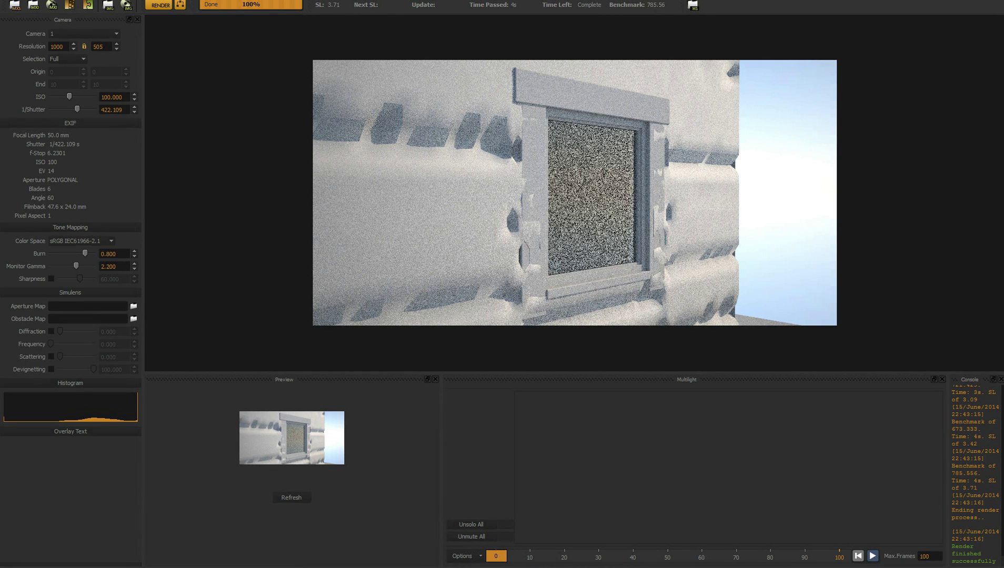
Return to Rhino, close the Scene Manager, and orbit so the wall faces the camera.
{"action": "left_click", "coordinate": [176, 567]}
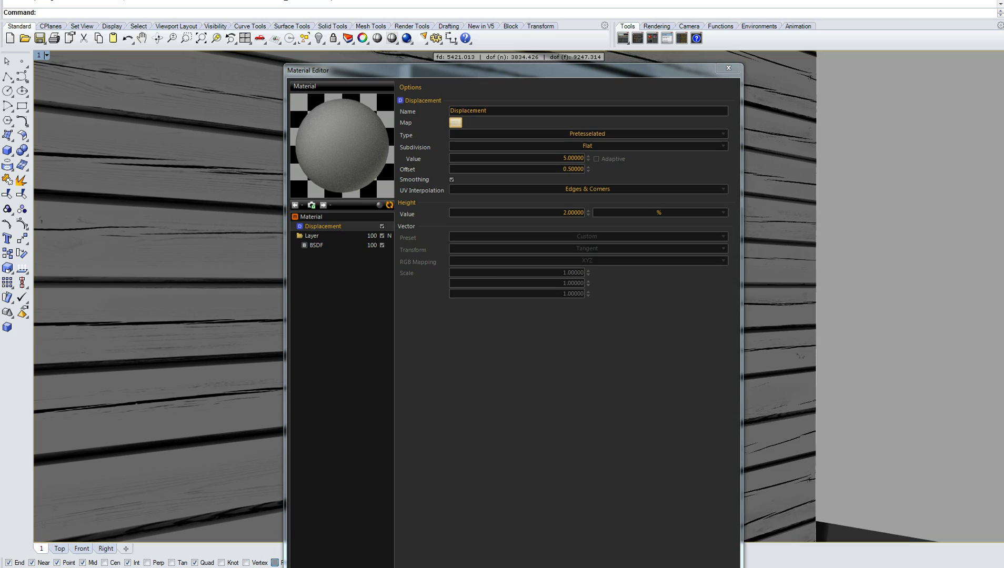
{"action": "left_click_drag", "start_coordinate": [609, 227], "coordinate": [607, 295]}
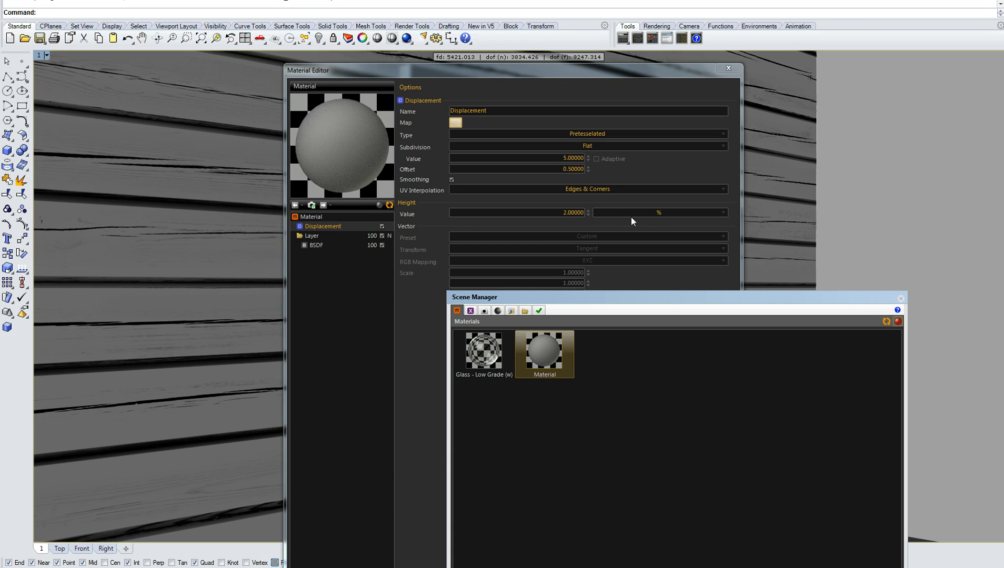
{"action": "scroll", "coordinate": [179, 197], "scroll_direction": "down", "scroll_amount": 5}
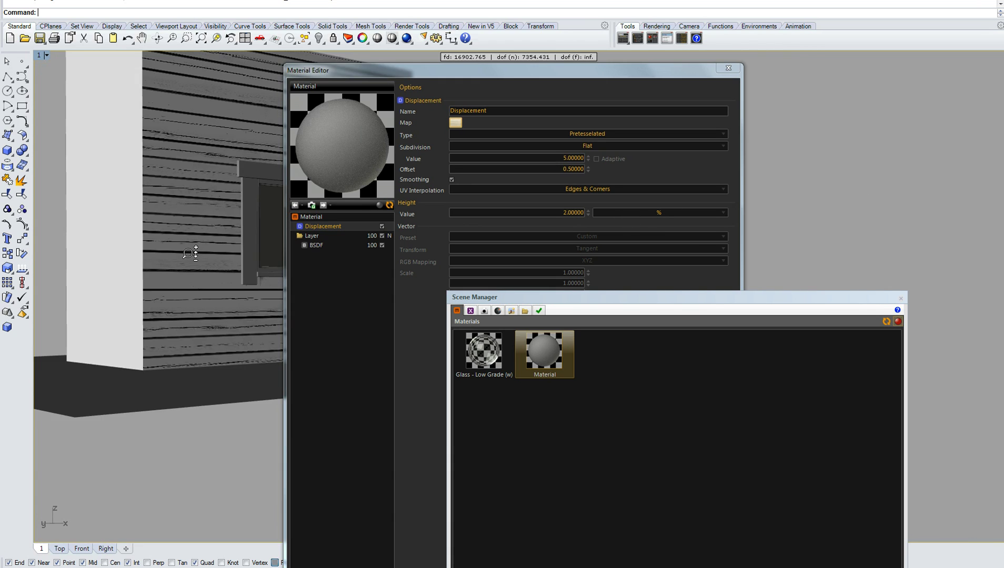
{"action": "left_click", "coordinate": [900, 298]}
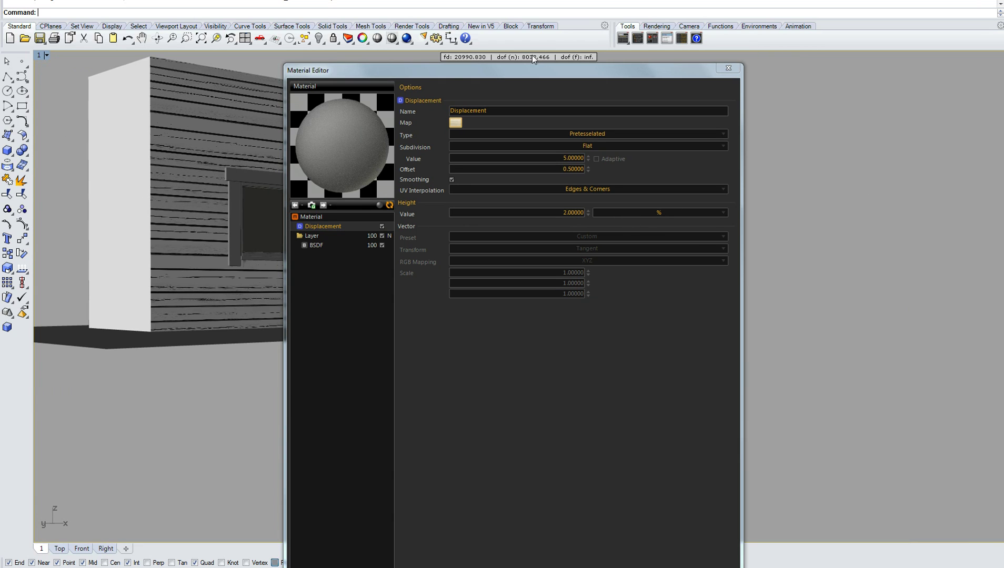
{"action": "left_click_drag", "start_coordinate": [521, 71], "coordinate": [520, 239]}
{"action": "left_click", "coordinate": [205, 110]}
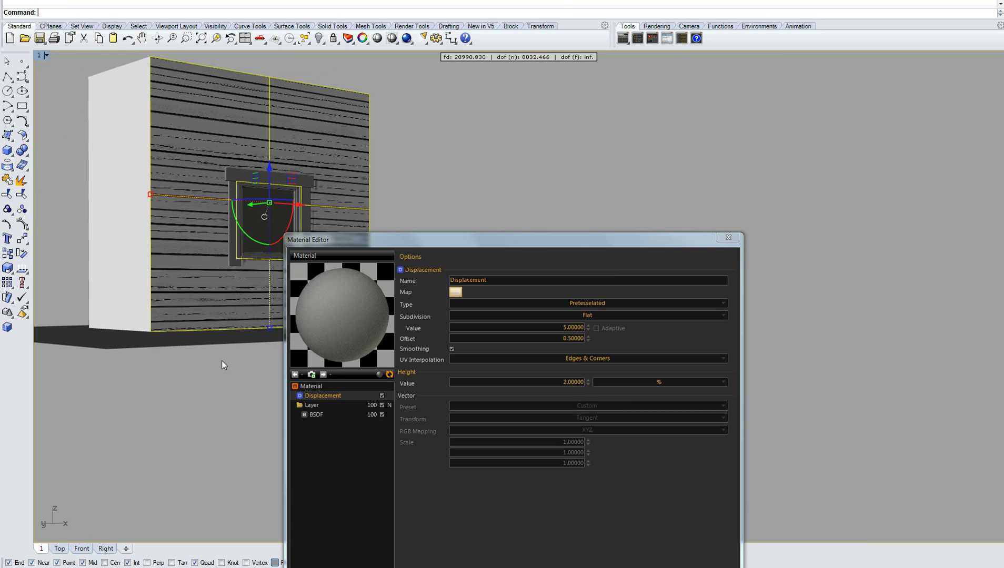
{"action": "left_click", "coordinate": [242, 441]}
{"action": "right_click_drag", "start_coordinate": [260, 179], "coordinate": [310, 156]}
{"action": "right_click_drag", "start_coordinate": [254, 81], "coordinate": [133, 274]}
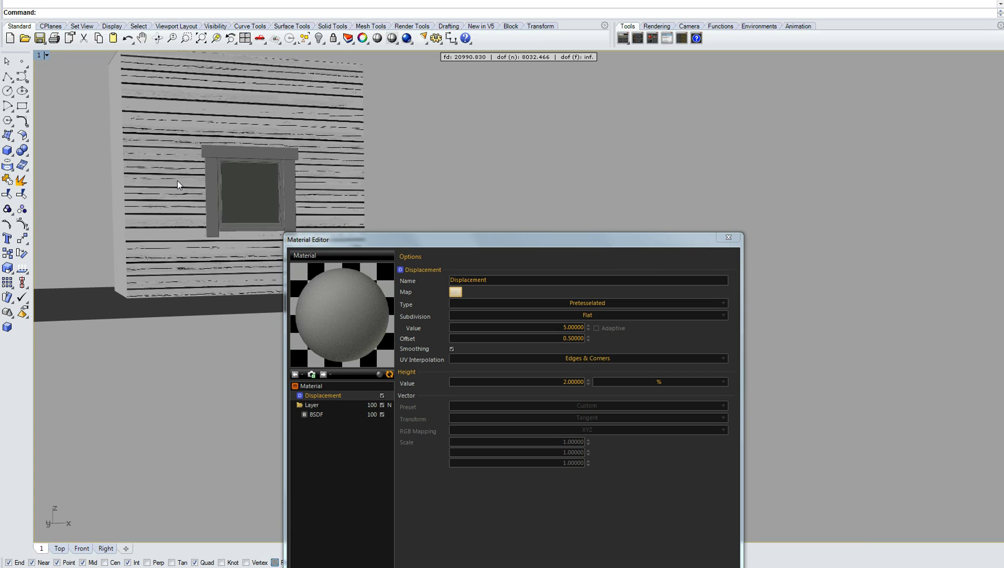
{"action": "left_click", "coordinate": [188, 161]}
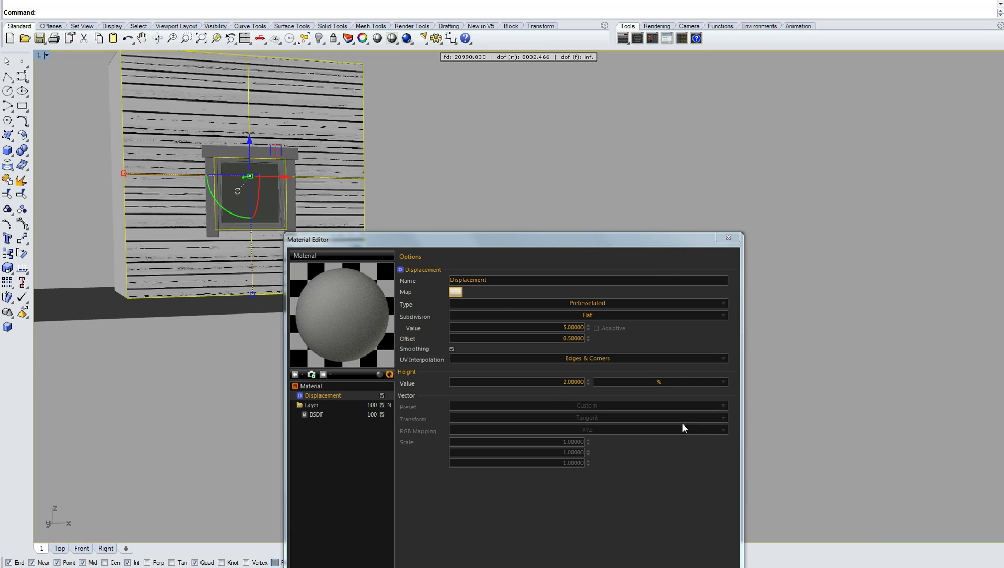
Set the displacement height to 3 cm and close the Material Editor.
{"action": "left_click", "coordinate": [651, 380]}
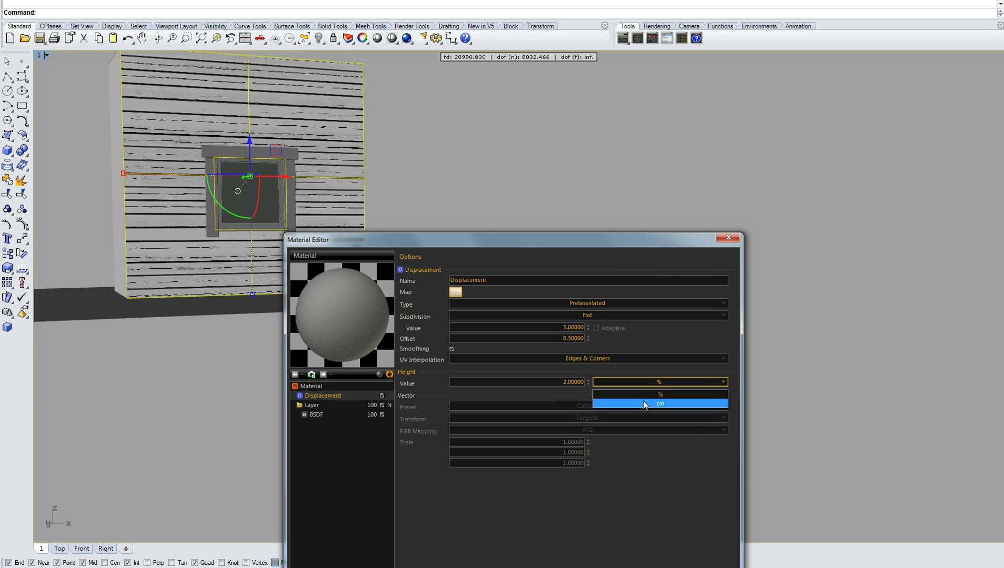
{"action": "left_click", "coordinate": [643, 402]}
{"action": "left_click", "coordinate": [136, 419]}
{"action": "scroll", "coordinate": [158, 167], "scroll_direction": "up", "scroll_amount": 5}
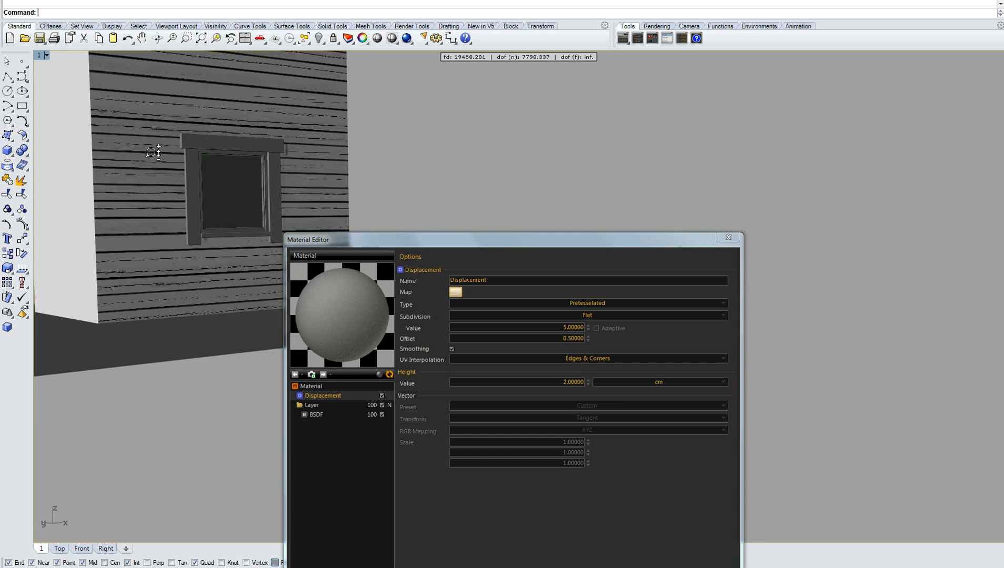
{"action": "right_click_drag", "start_coordinate": [152, 151], "coordinate": [168, 147], "text": "ctrl"}
{"action": "right_click_drag", "start_coordinate": [180, 147], "coordinate": [360, 158], "text": "shift"}
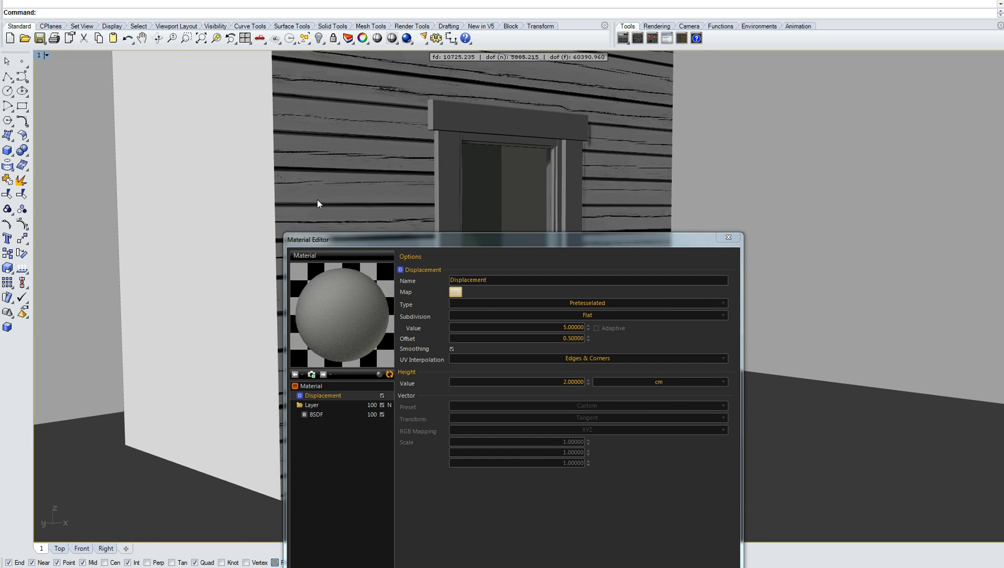
{"action": "scroll", "coordinate": [314, 183], "scroll_direction": "up", "scroll_amount": 8}
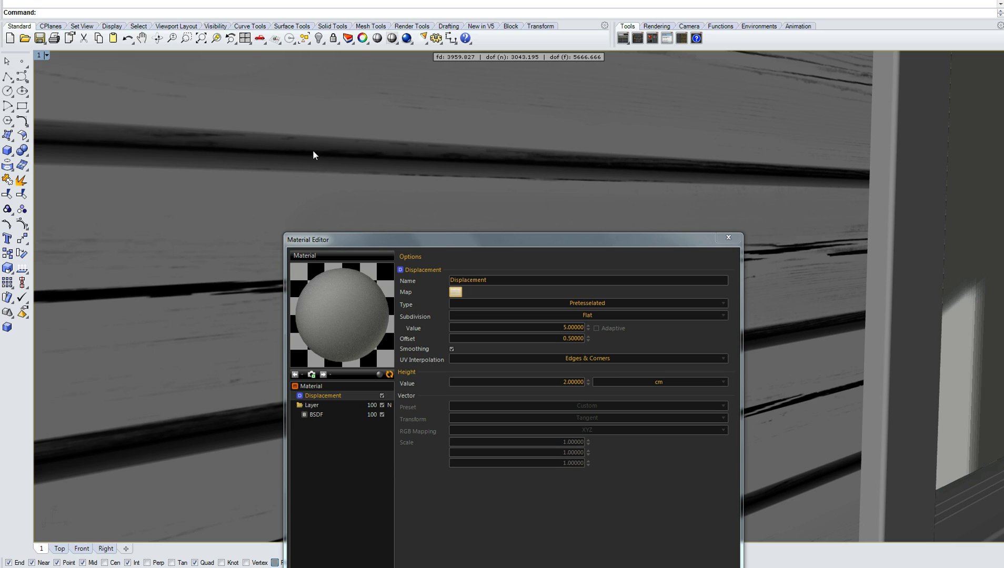
{"action": "left_click", "coordinate": [541, 381]}
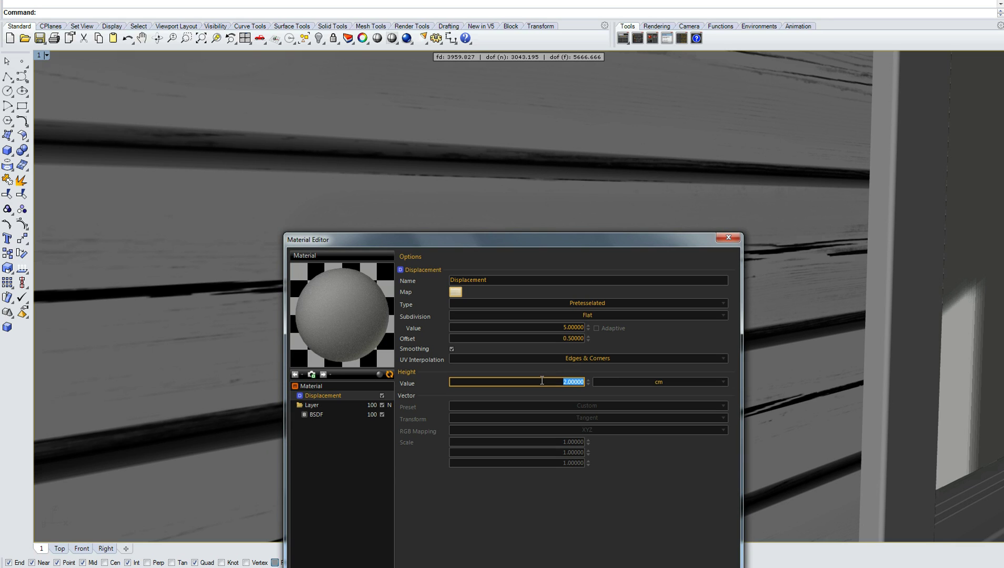
{"action": "type", "text": "3"}
{"action": "left_click", "coordinate": [556, 327]}
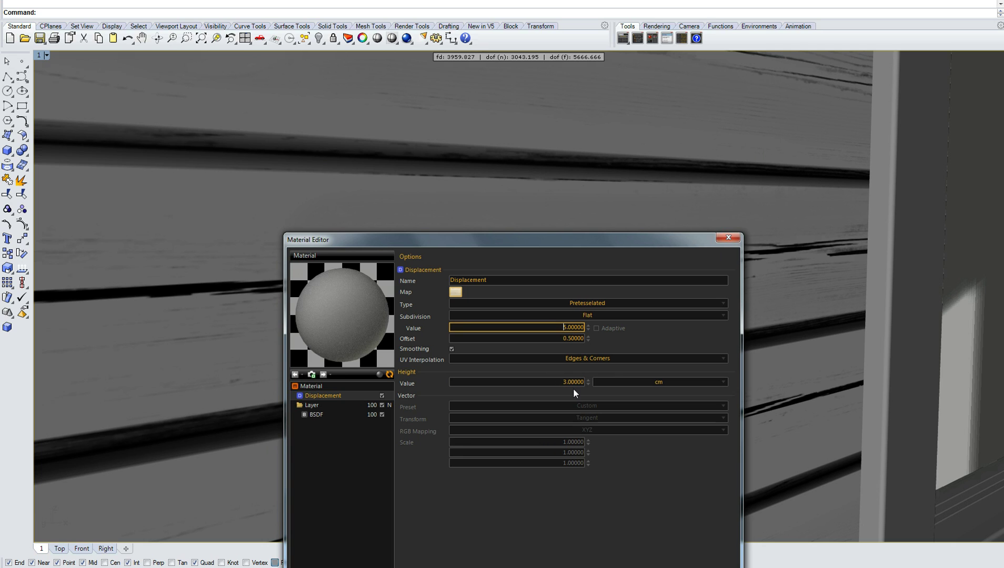
{"action": "left_click", "coordinate": [728, 238]}
Restore the saved window camera view and start a Maxwell render.
{"action": "left_click", "coordinate": [47, 55]}
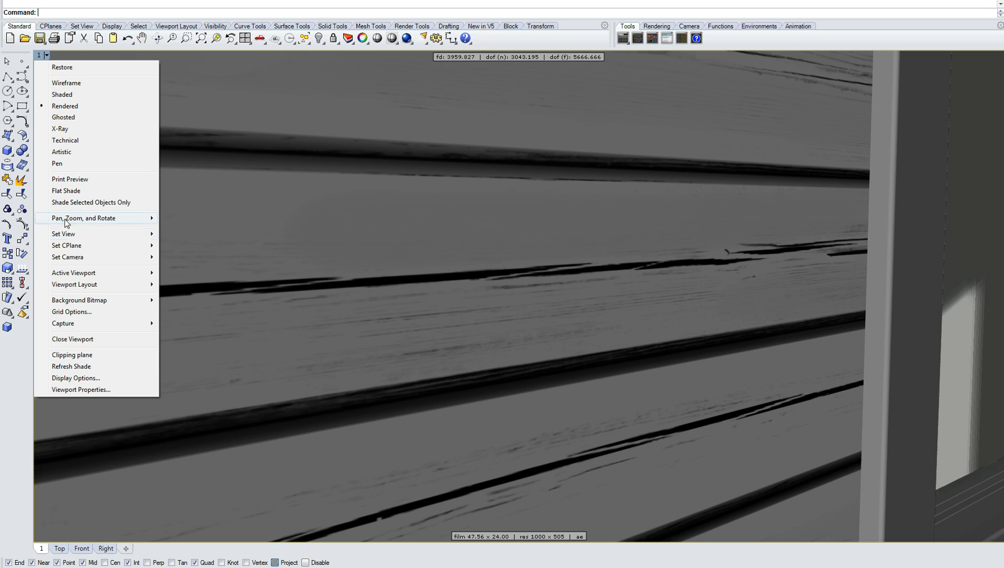
{"action": "mouse_move", "coordinate": [73, 235]}
{"action": "left_click", "coordinate": [185, 361]}
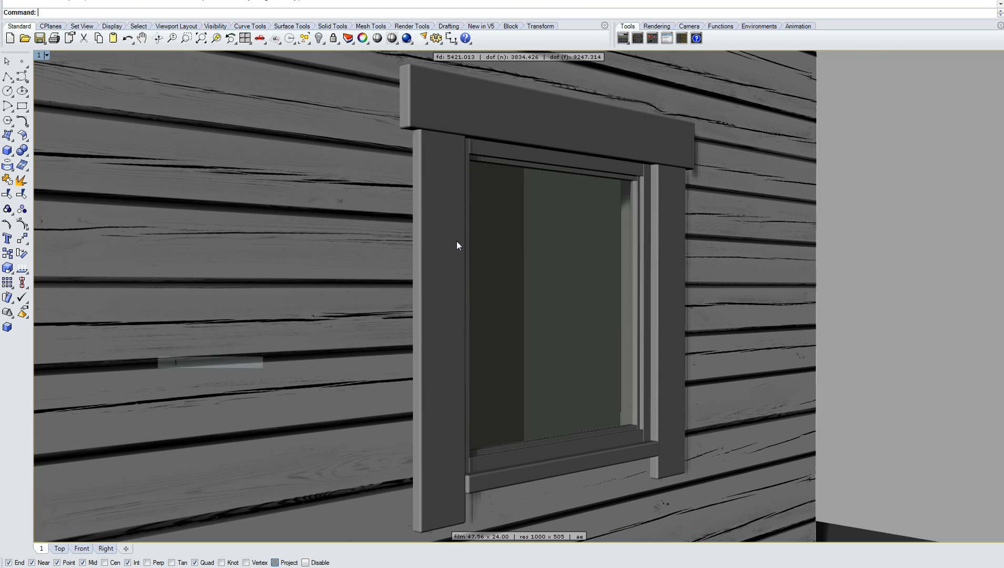
{"action": "left_click", "coordinate": [407, 38]}
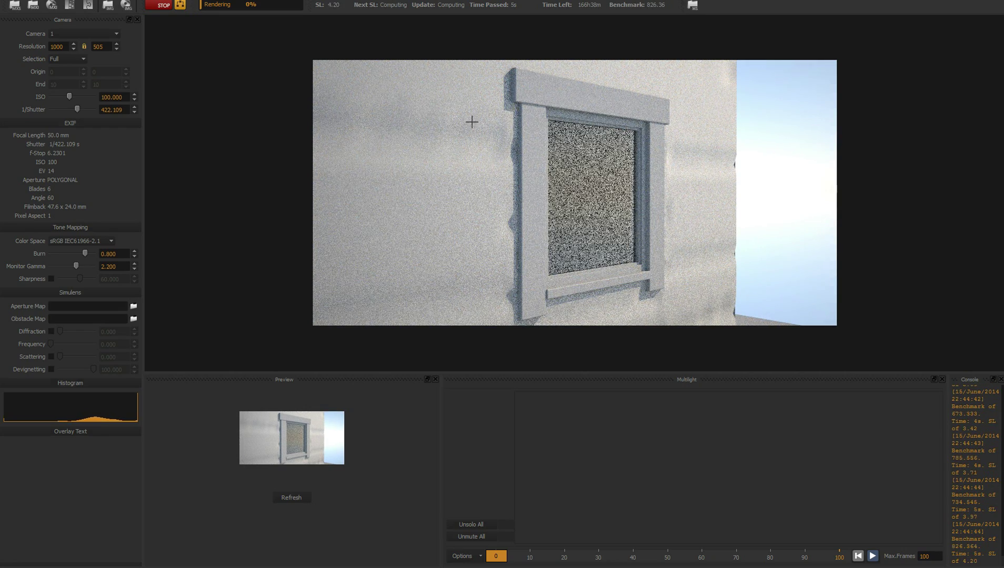
Stop the render at 100% and compare it with the earlier log-wall render.
{"action": "left_click", "coordinate": [159, 6]}
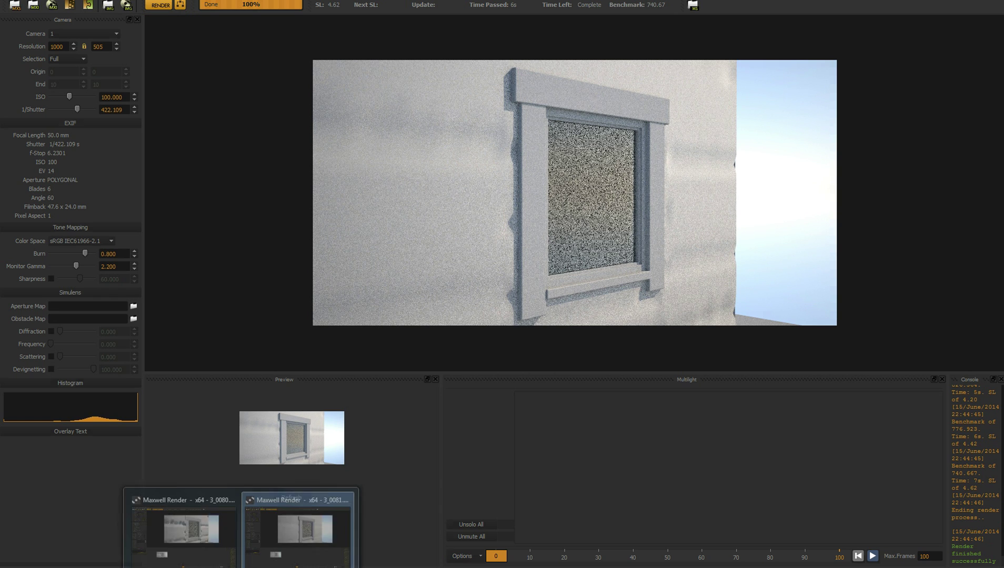
{"action": "mouse_move", "coordinate": [176, 515]}
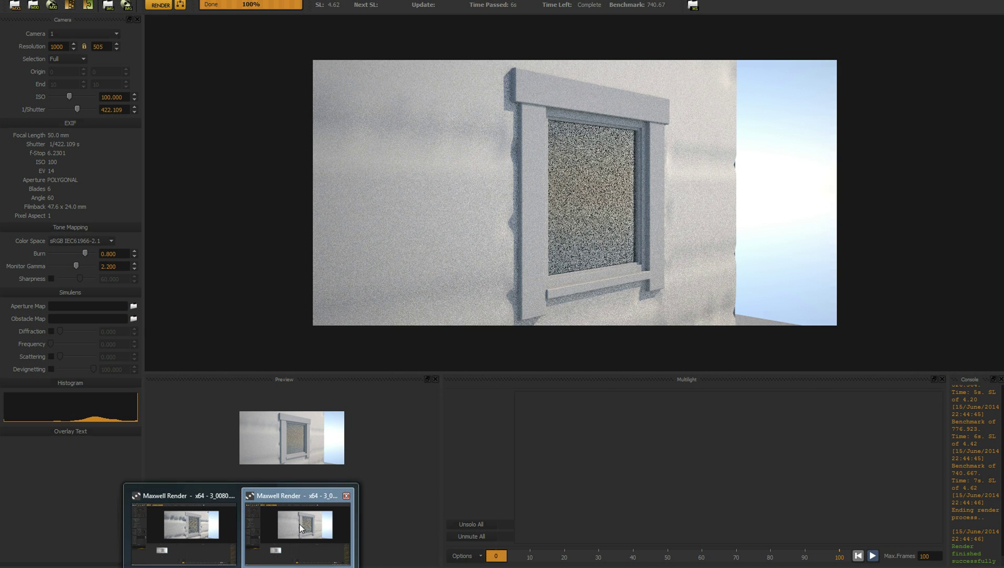
{"action": "left_click", "coordinate": [299, 524]}
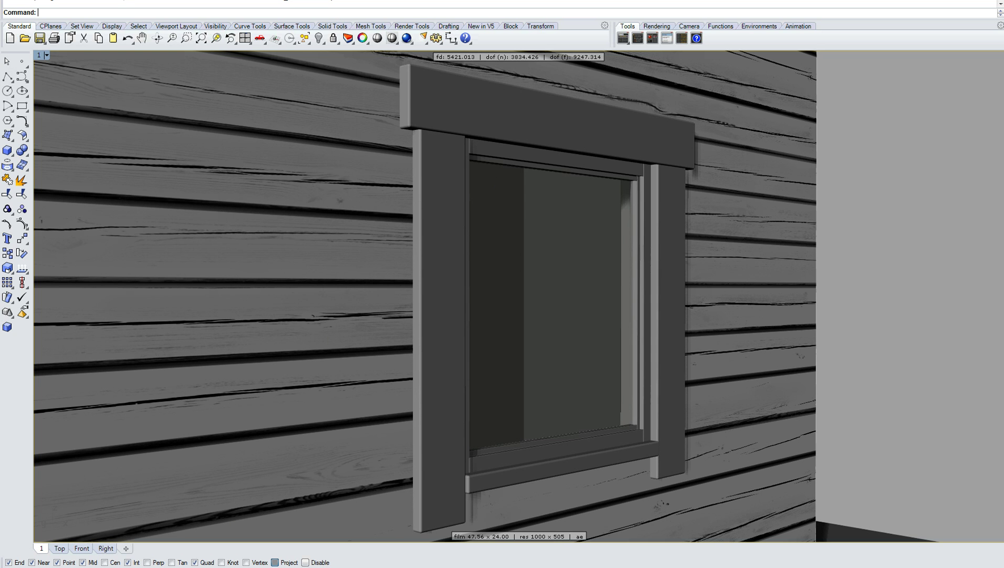
Open the wall's wood material in the Material Editor from the Scene Manager.
{"action": "mouse_move", "coordinate": [236, 567]}
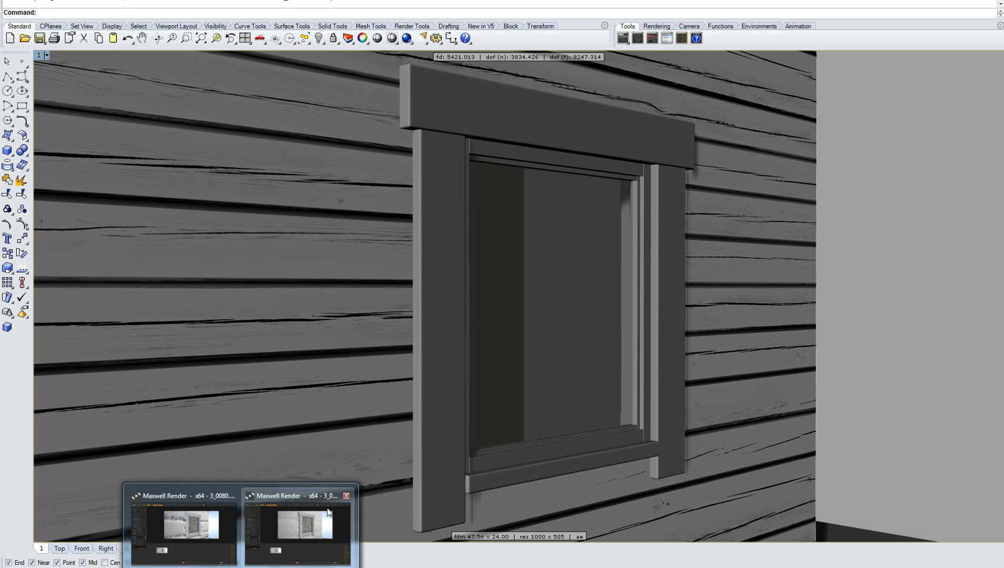
{"action": "mouse_move", "coordinate": [314, 522]}
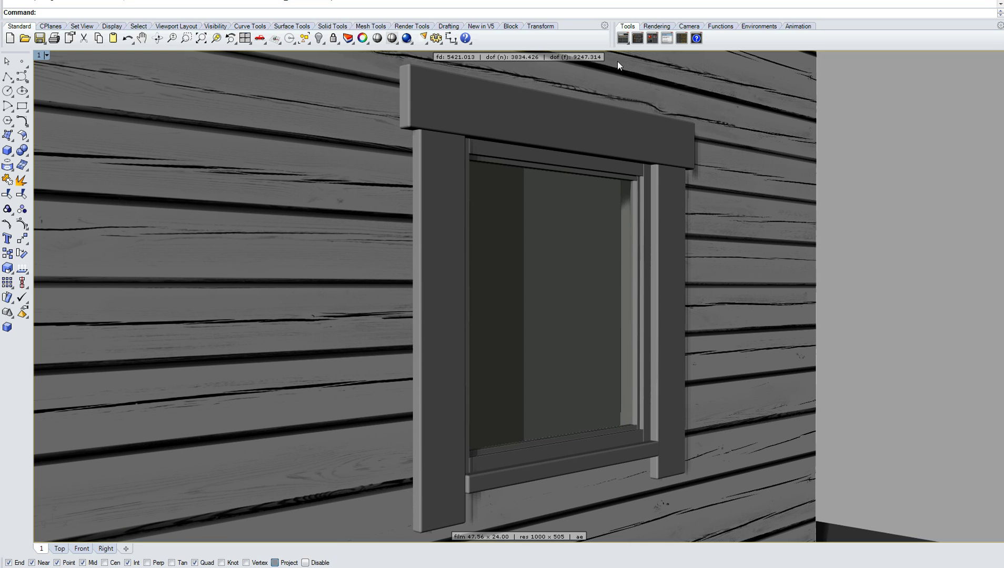
{"action": "left_click", "coordinate": [621, 38]}
{"action": "double_click", "coordinate": [548, 281]}
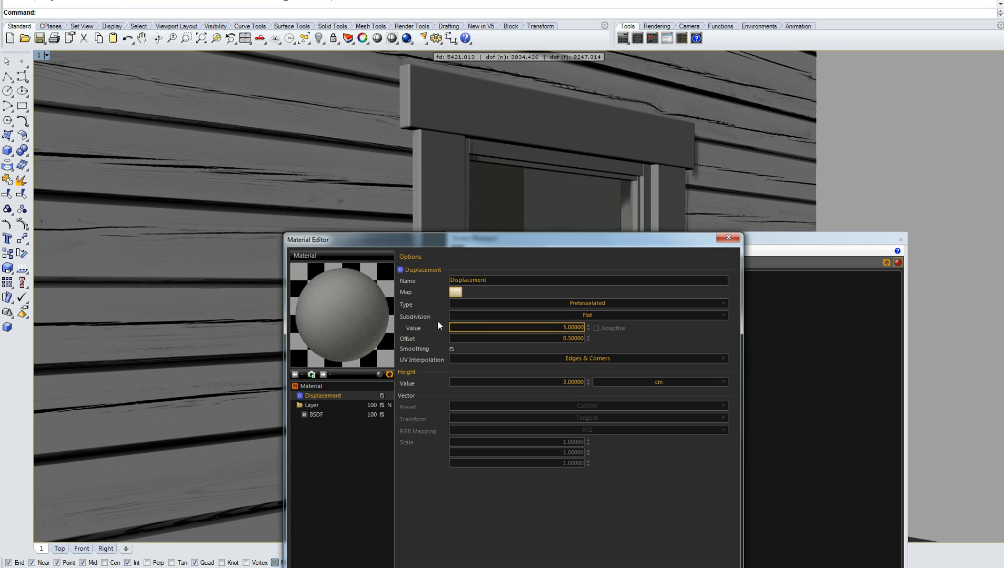
Raise the displacement subdivision value to 20 and start a new Maxwell render.
{"action": "left_click", "coordinate": [544, 330]}
{"action": "type", "text": "20"}
{"action": "left_click", "coordinate": [554, 339]}
{"action": "left_click", "coordinate": [937, 200]}
{"action": "left_click", "coordinate": [406, 39]}
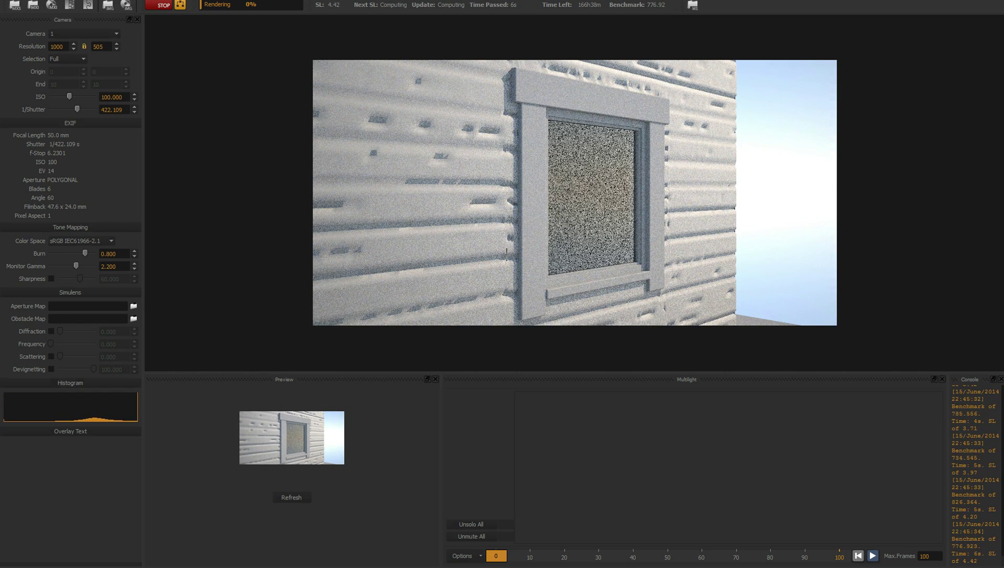
Zoom in and pan across the subdivision-20 render to inspect the blocky siding cracks.
{"action": "scroll", "coordinate": [504, 254], "scroll_direction": "up", "scroll_amount": 1}
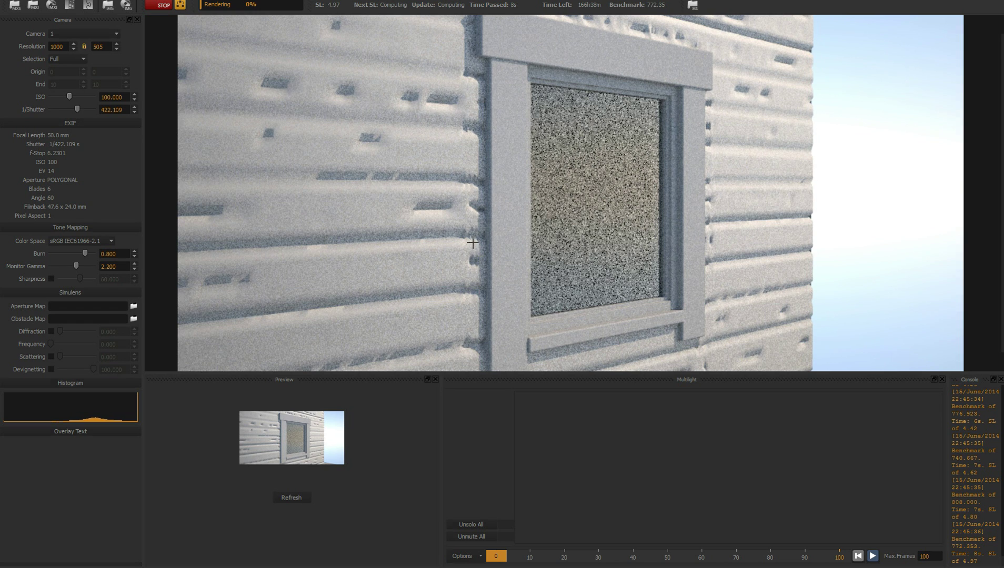
{"action": "middle_click_drag", "start_coordinate": [473, 243], "coordinate": [497, 229]}
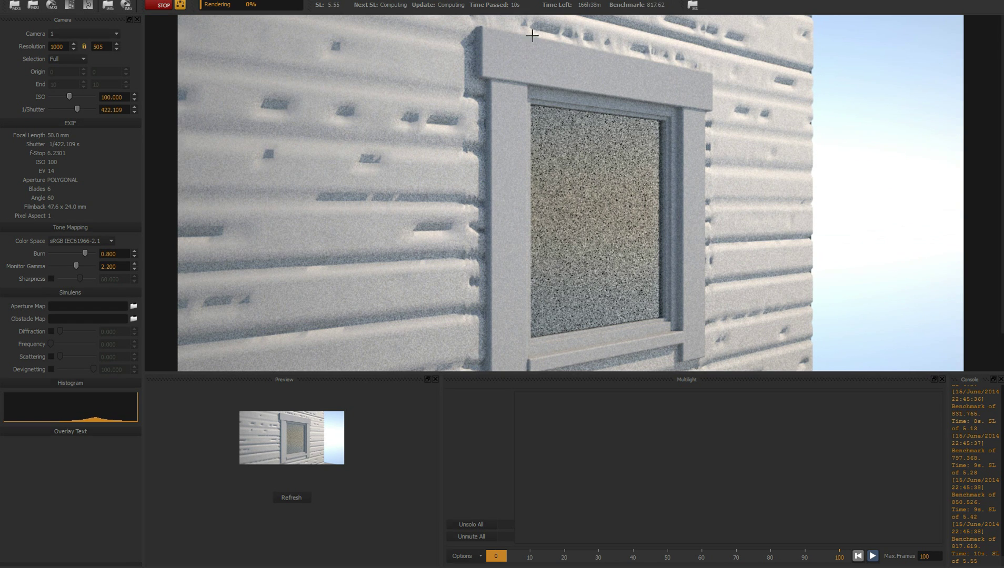
{"action": "middle_click_drag", "start_coordinate": [704, 356], "coordinate": [703, 314]}
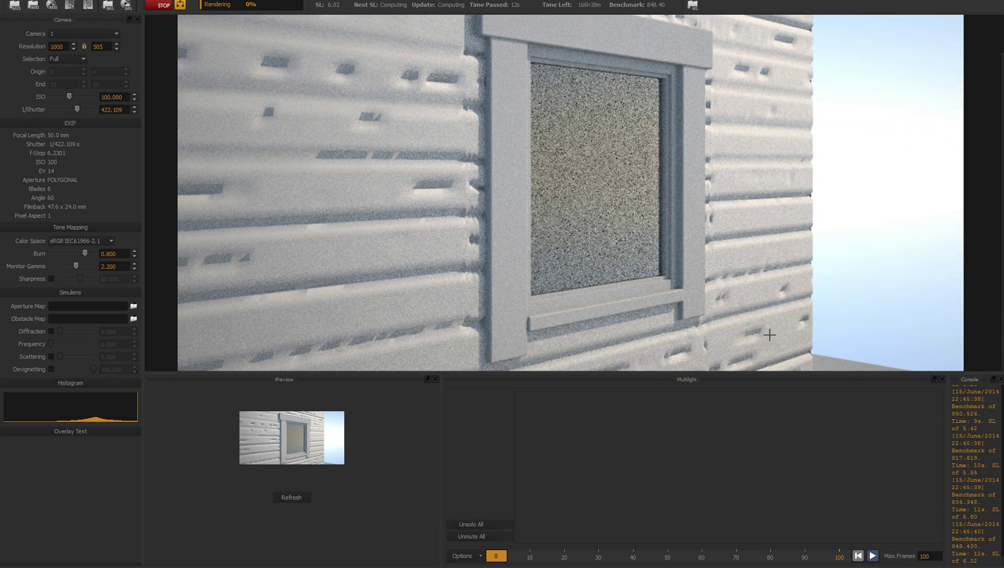
{"action": "middle_click_drag", "start_coordinate": [707, 98], "coordinate": [705, 140]}
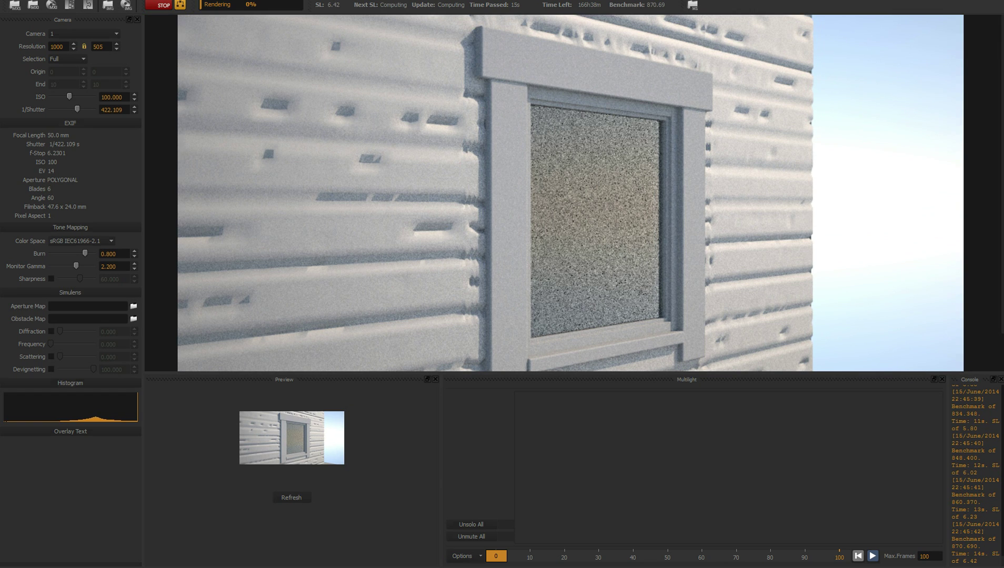
Stop the render and close the oldest 3_0080 Maxwell window.
{"action": "left_click", "coordinate": [159, 7]}
{"action": "mouse_move", "coordinate": [240, 567]}
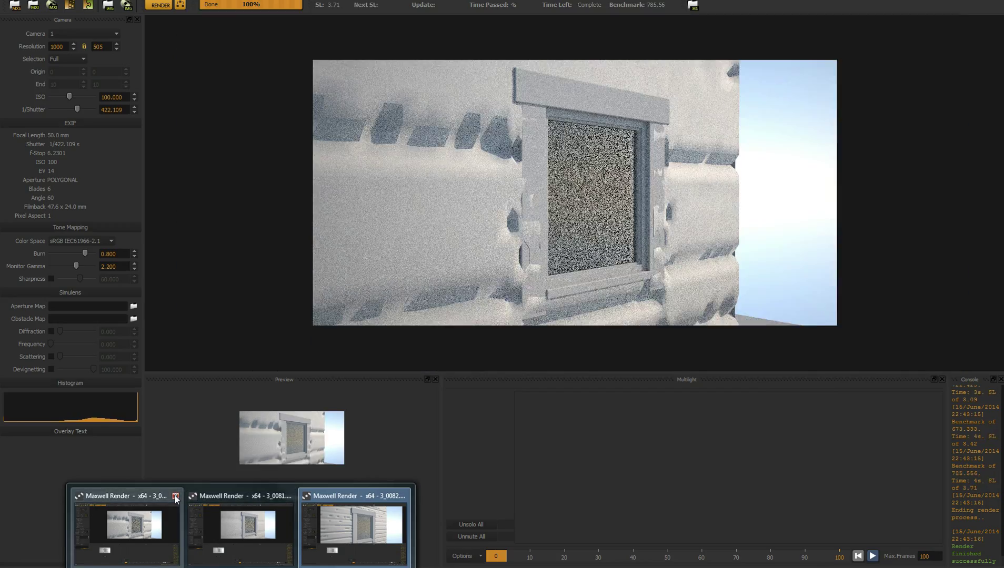
{"action": "left_click", "coordinate": [176, 495]}
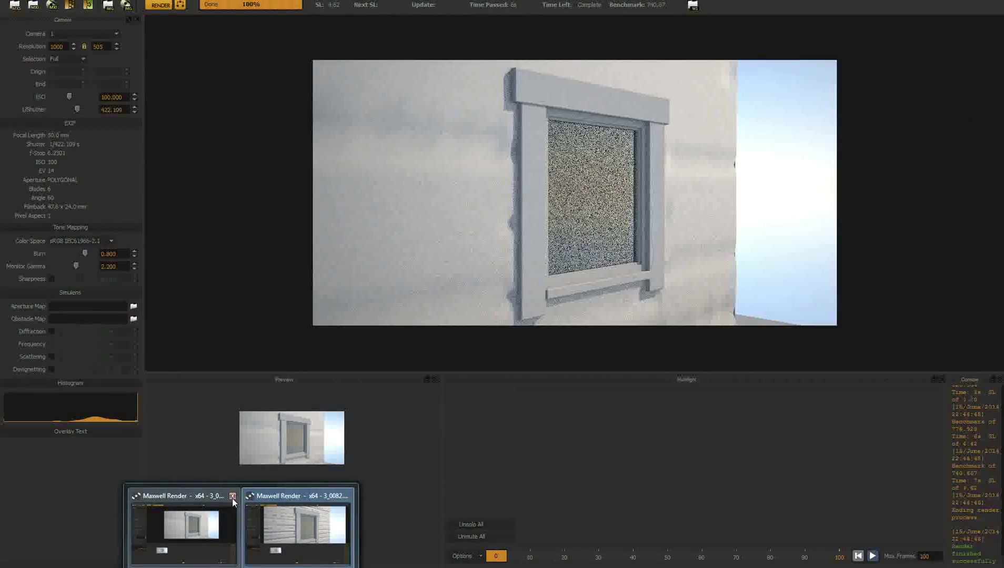
Close the flat-wall render, set wood displacement subdivision to 50, and launch a new Maxwell render.
{"action": "left_click", "coordinate": [232, 496]}
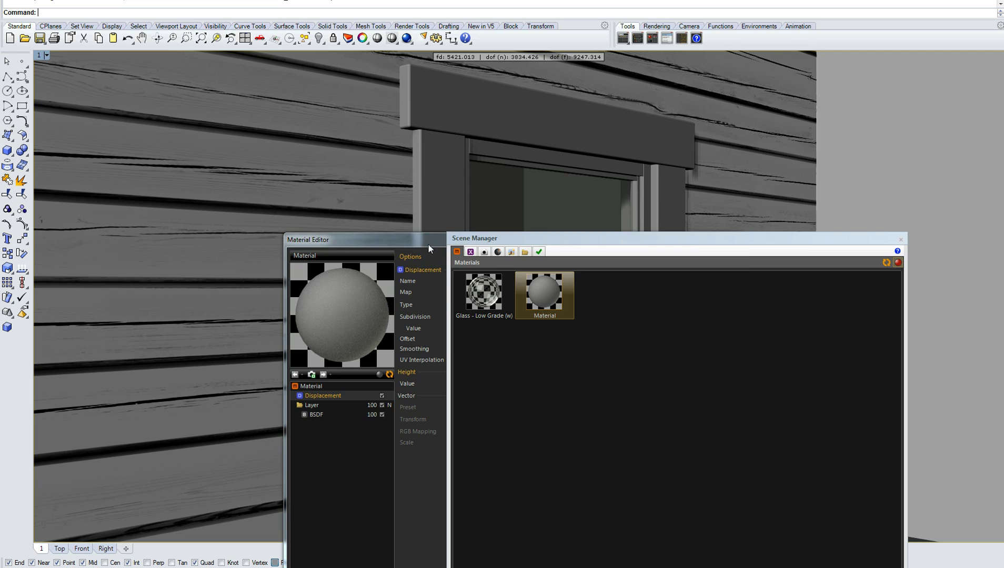
{"action": "left_click", "coordinate": [428, 243]}
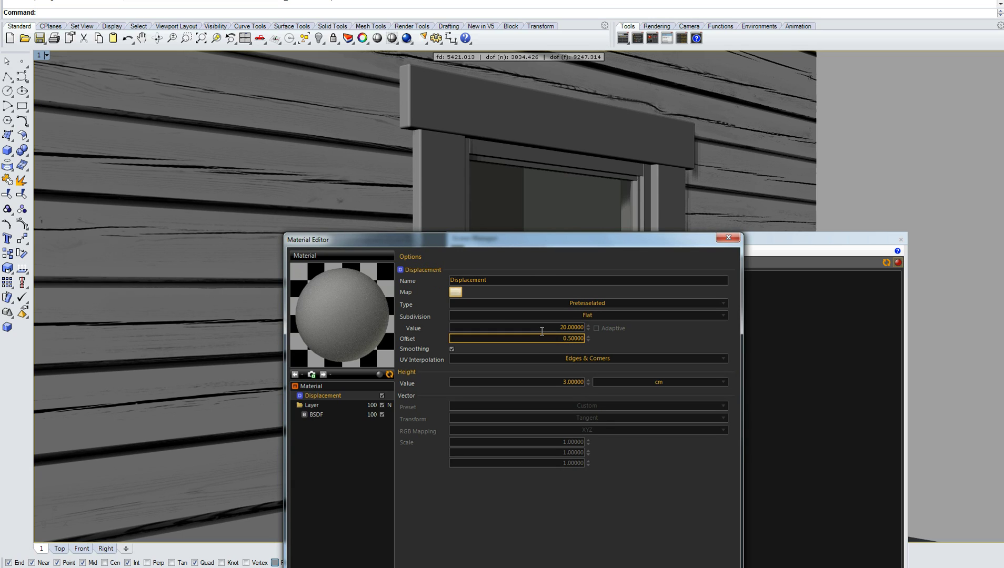
{"action": "left_click", "coordinate": [544, 329]}
{"action": "type", "text": "50"}
{"action": "key", "text": "Tab"}
{"action": "left_click", "coordinate": [900, 161]}
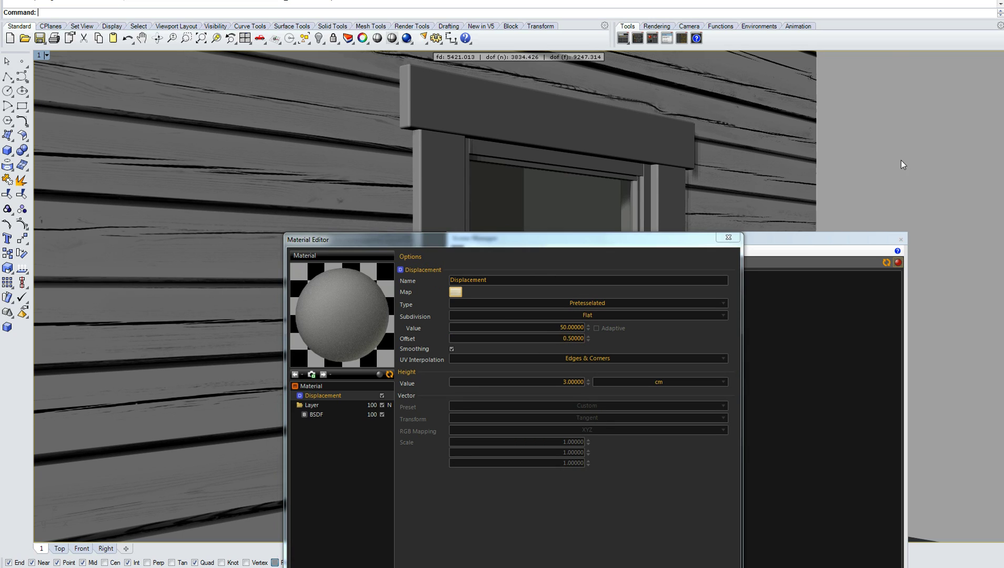
{"action": "left_click", "coordinate": [406, 39]}
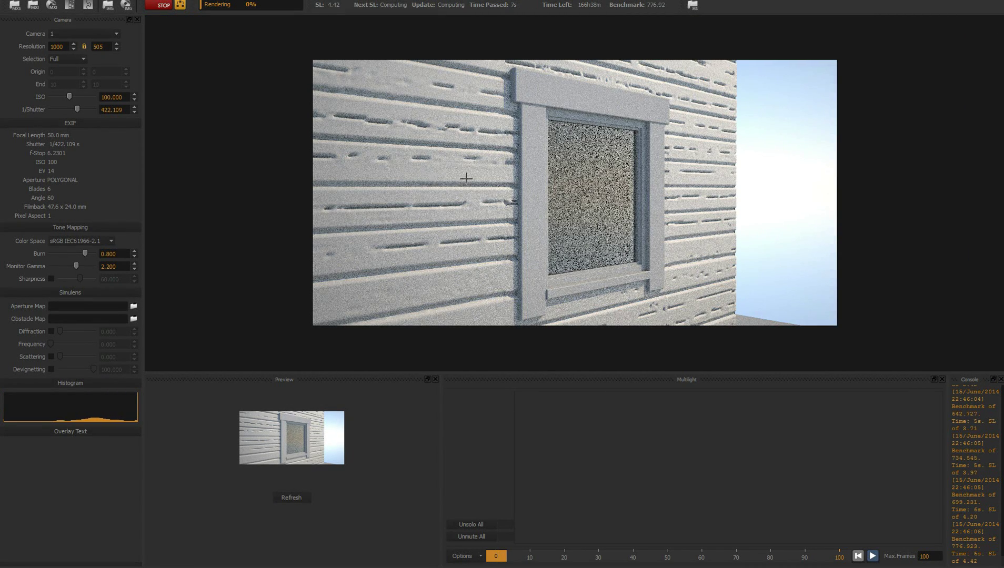
Zoom into the subdivision-50 render to check the siding cracks, then stop it.
{"action": "scroll", "coordinate": [416, 169], "scroll_direction": "up", "scroll_amount": 1}
{"action": "left_click_drag", "start_coordinate": [415, 169], "coordinate": [430, 189]}
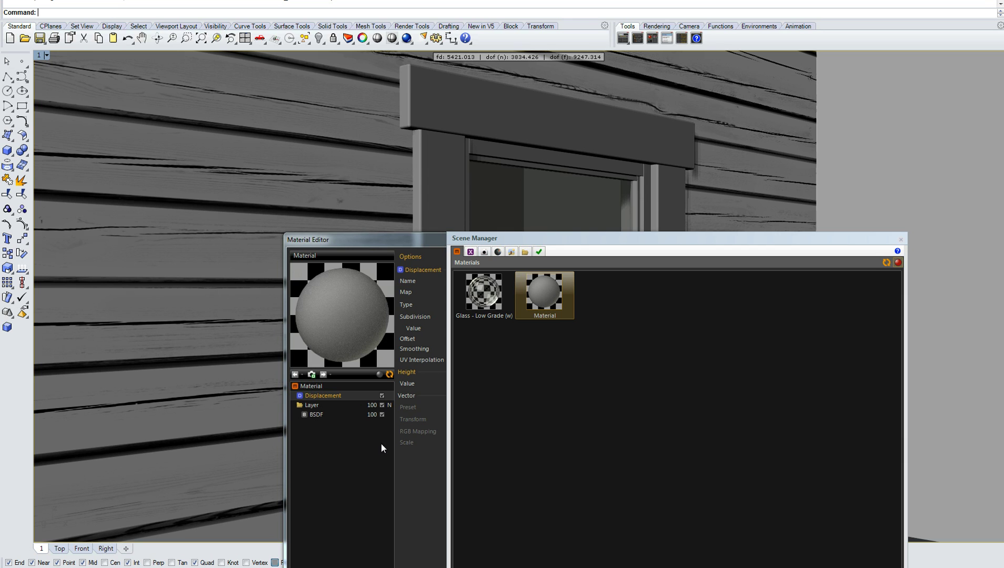
{"action": "left_click", "coordinate": [315, 532]}
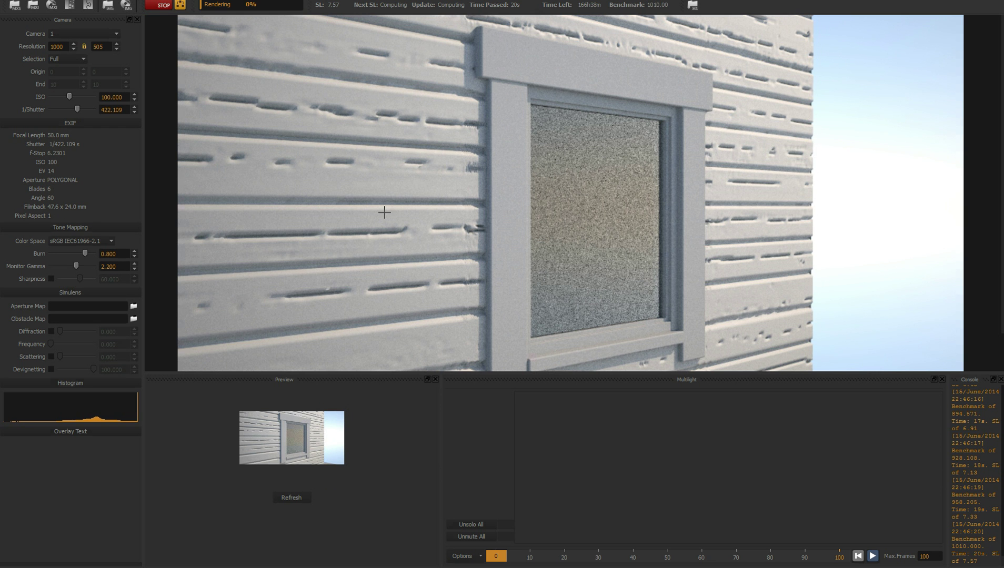
{"action": "left_click", "coordinate": [163, 6]}
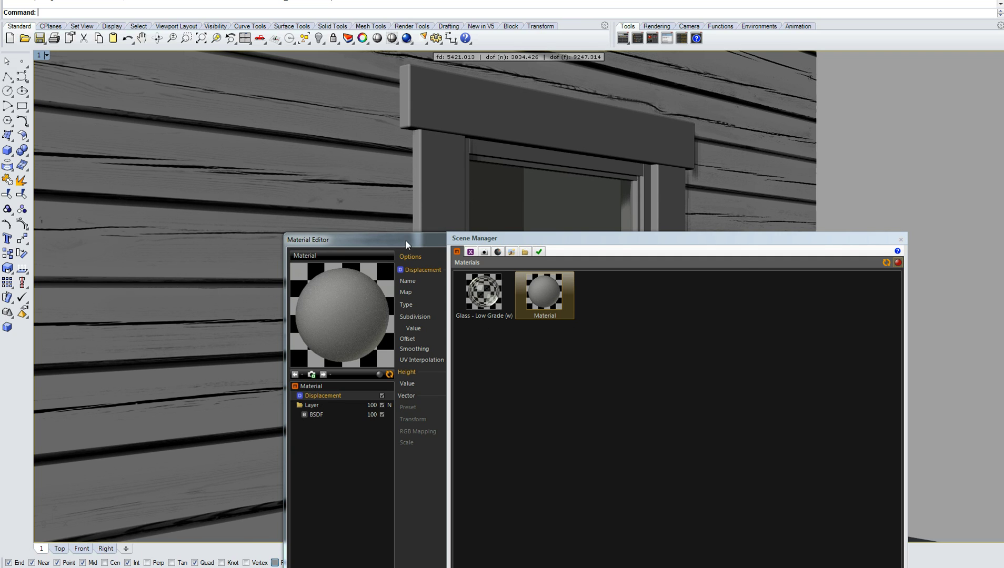
Compare the wall material settings with the finished render's crack detail, then return to Rhino.
{"action": "left_click", "coordinate": [406, 241]}
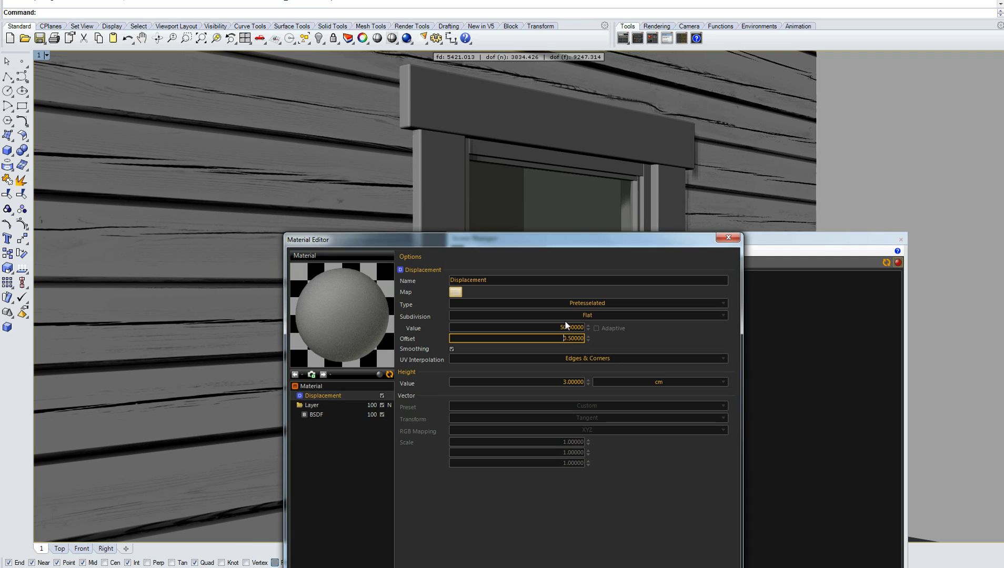
{"action": "mouse_move", "coordinate": [289, 558]}
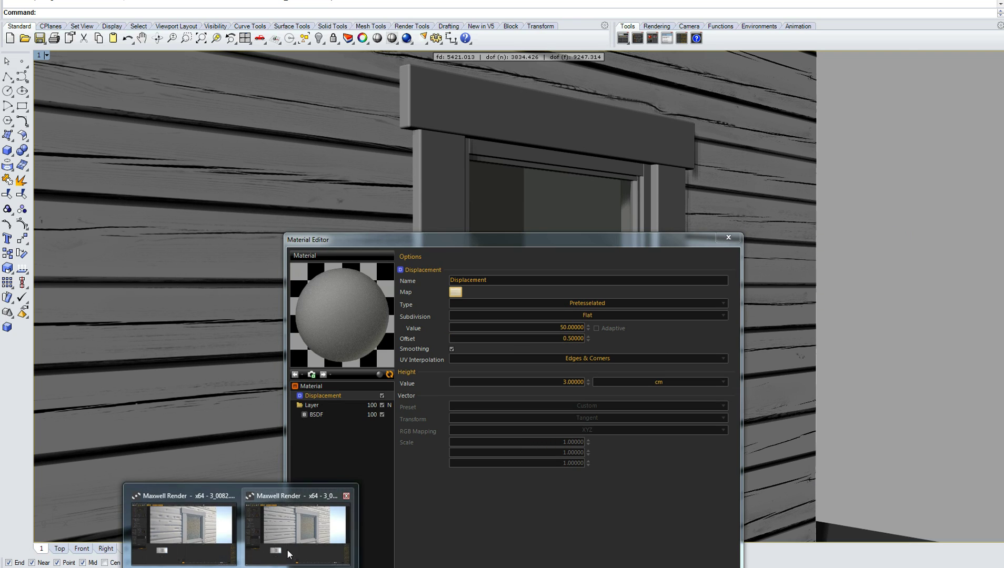
{"action": "left_click", "coordinate": [297, 520]}
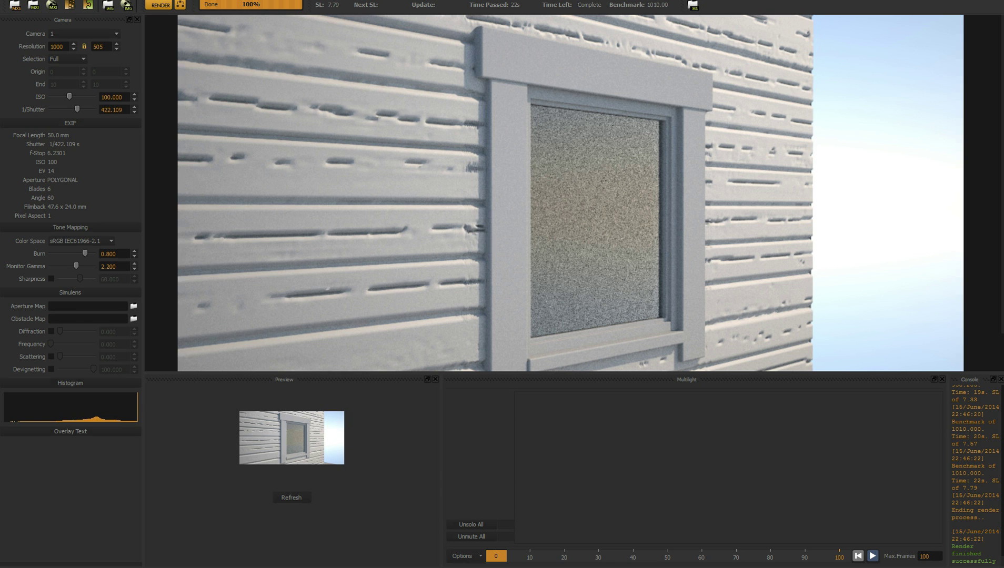
{"action": "scroll", "coordinate": [504, 244], "scroll_direction": "down", "scroll_amount": 1}
{"action": "scroll", "coordinate": [510, 61], "scroll_direction": "up", "scroll_amount": 2}
{"action": "left_click_drag", "start_coordinate": [415, 167], "coordinate": [413, 262]}
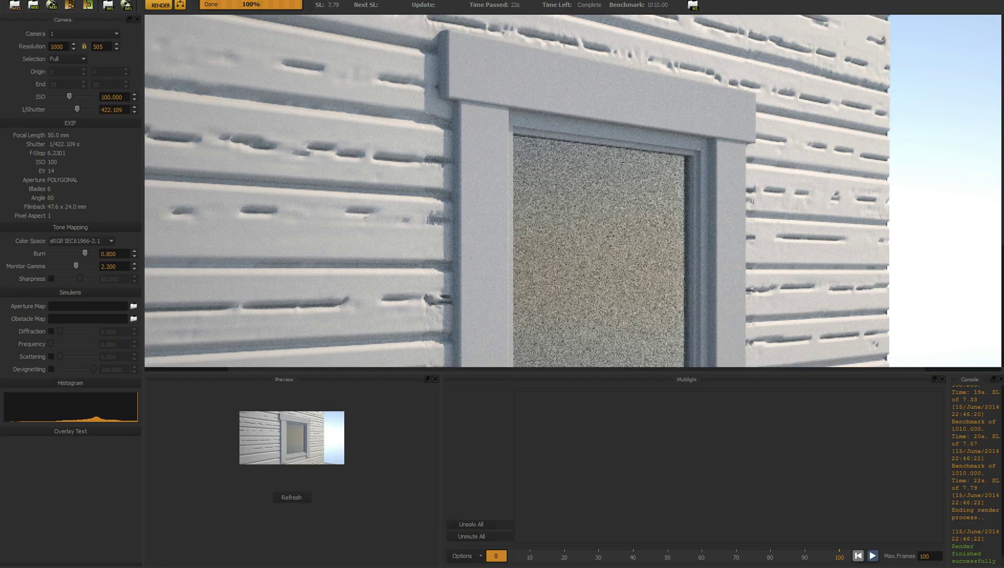
{"action": "key", "text": "alt+Tab"}
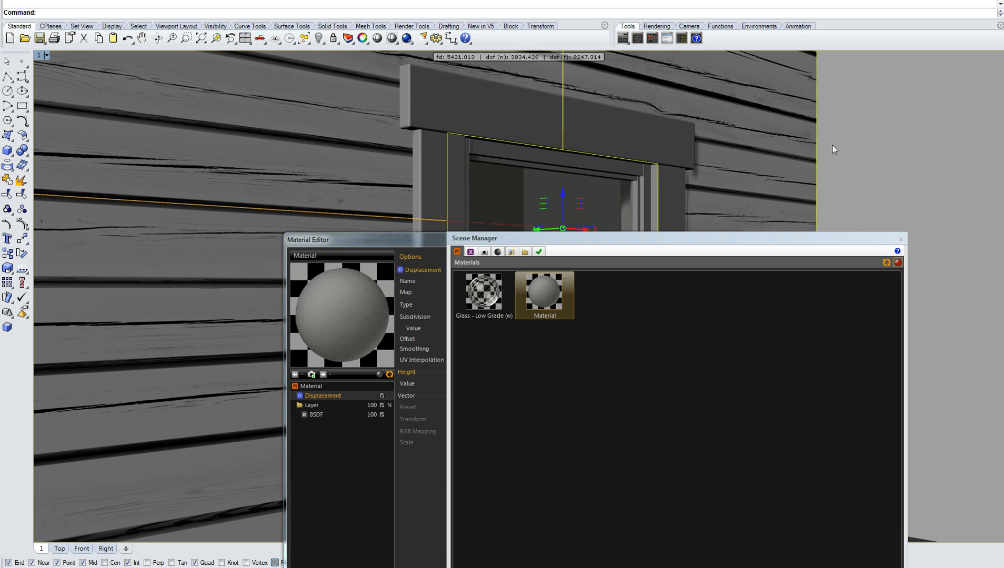
Close the material panels and rebuild the wall surface to 50 × 50 points at degree 3.
{"action": "left_click", "coordinate": [398, 241]}
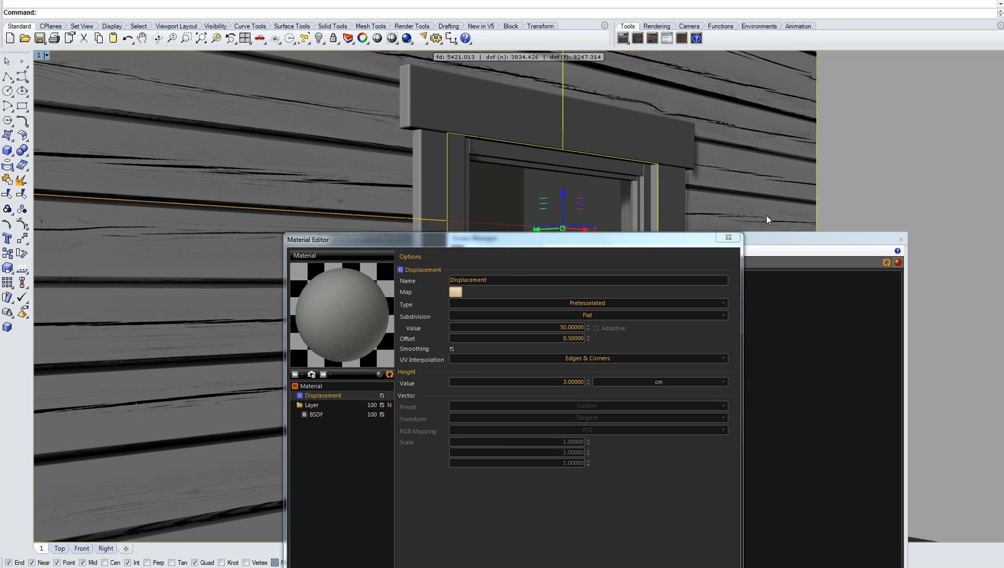
{"action": "left_click", "coordinate": [900, 239]}
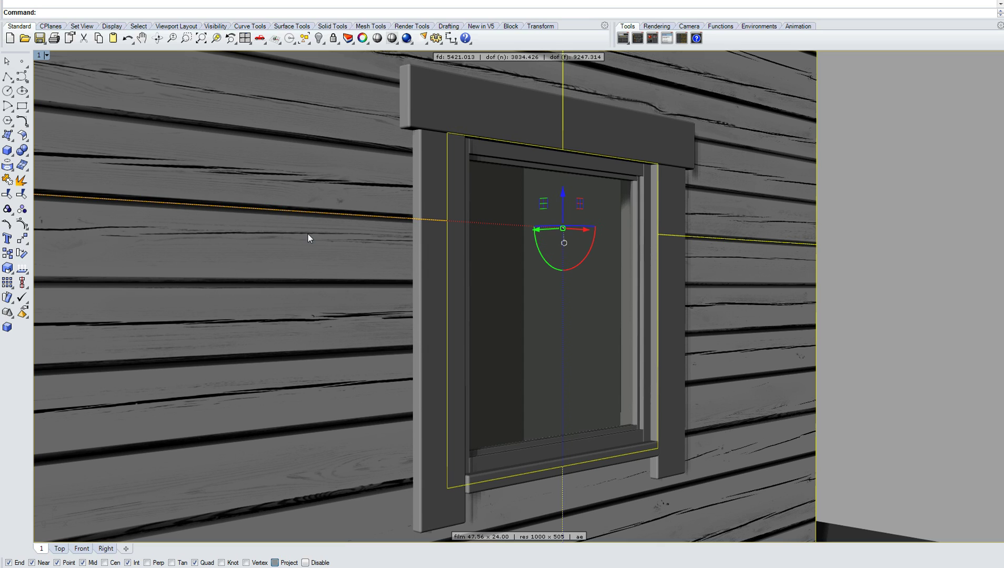
{"action": "type", "text": "Rebuild"}
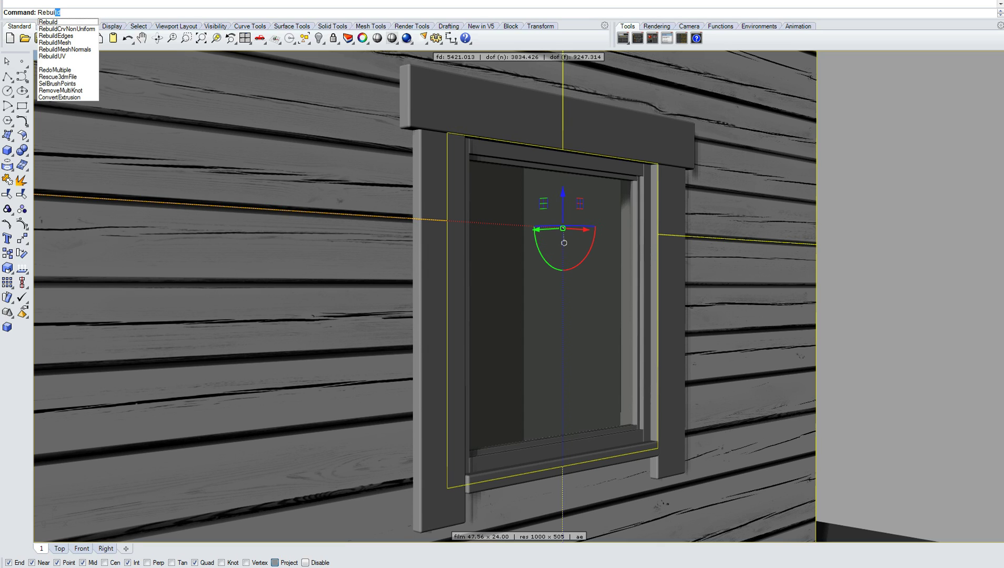
{"action": "key", "text": "Return"}
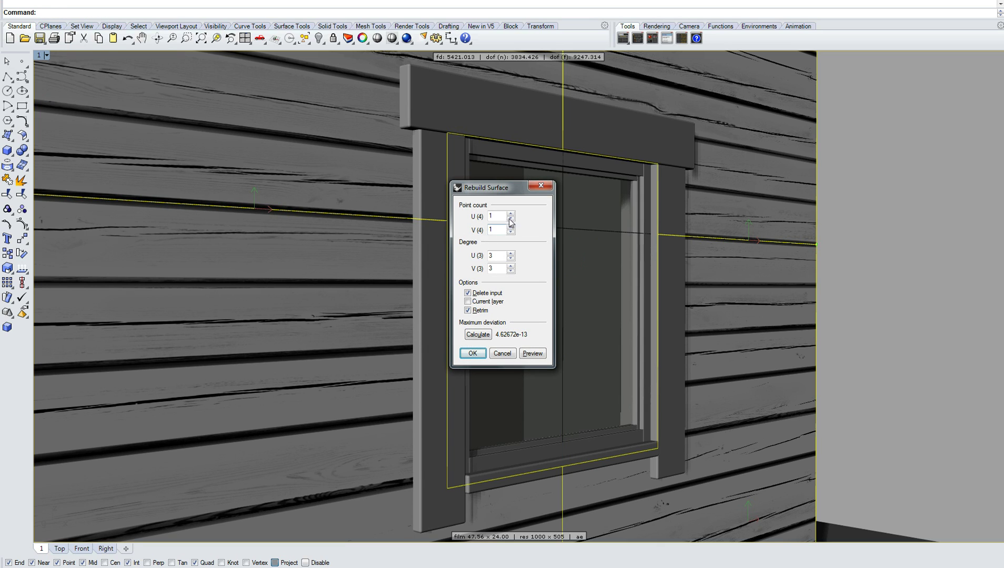
{"action": "left_click_drag", "start_coordinate": [500, 215], "coordinate": [478, 216]}
{"action": "type", "text": "50"}
{"action": "double_click", "coordinate": [493, 229]}
{"action": "type", "text": "5"}
{"action": "left_click", "coordinate": [531, 353]}
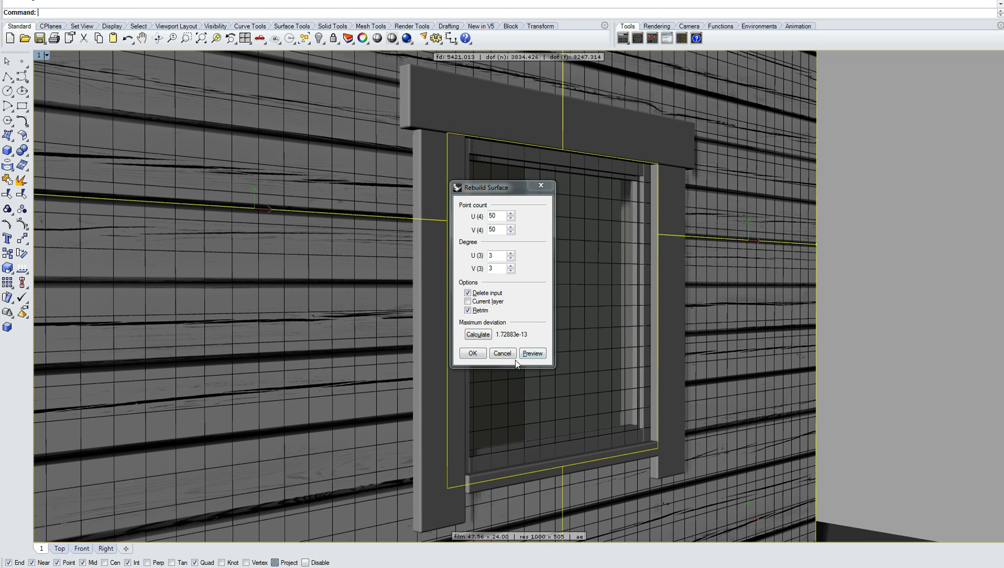
{"action": "left_click", "coordinate": [473, 354]}
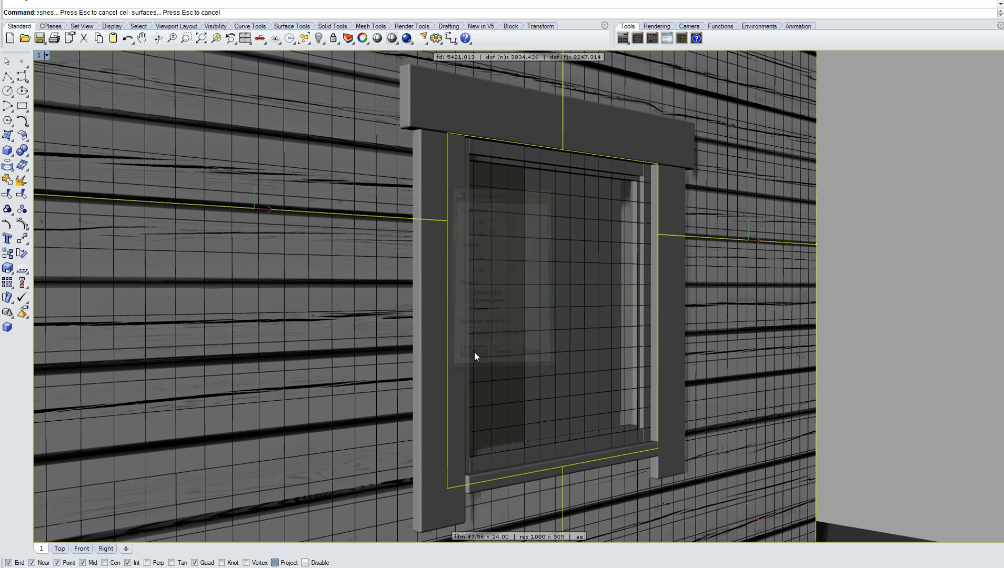
{"action": "key", "text": "Escape"}
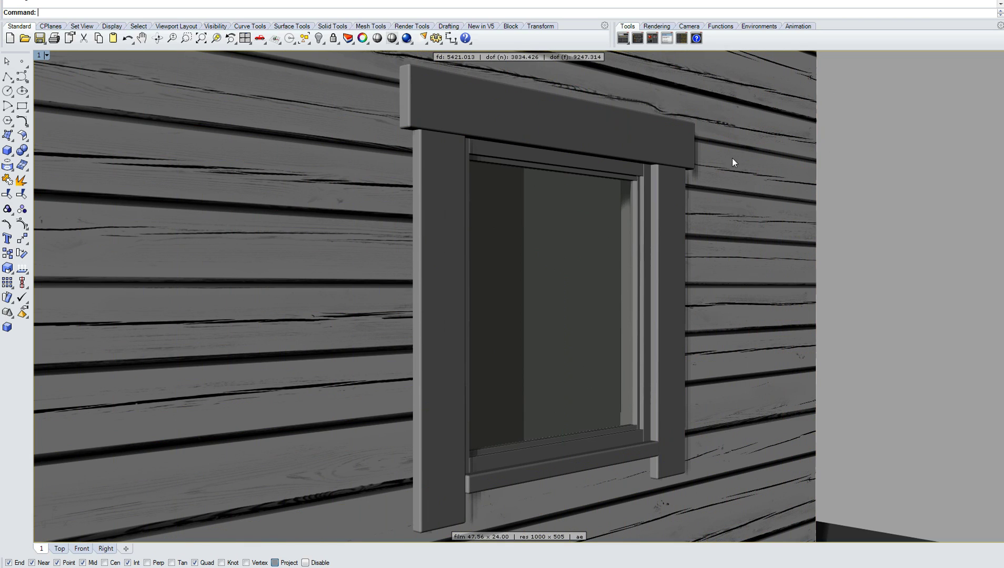
Open the wood material from the Scene Manager and glance at the earlier finished render.
{"action": "left_click", "coordinate": [623, 38]}
{"action": "double_click", "coordinate": [547, 297]}
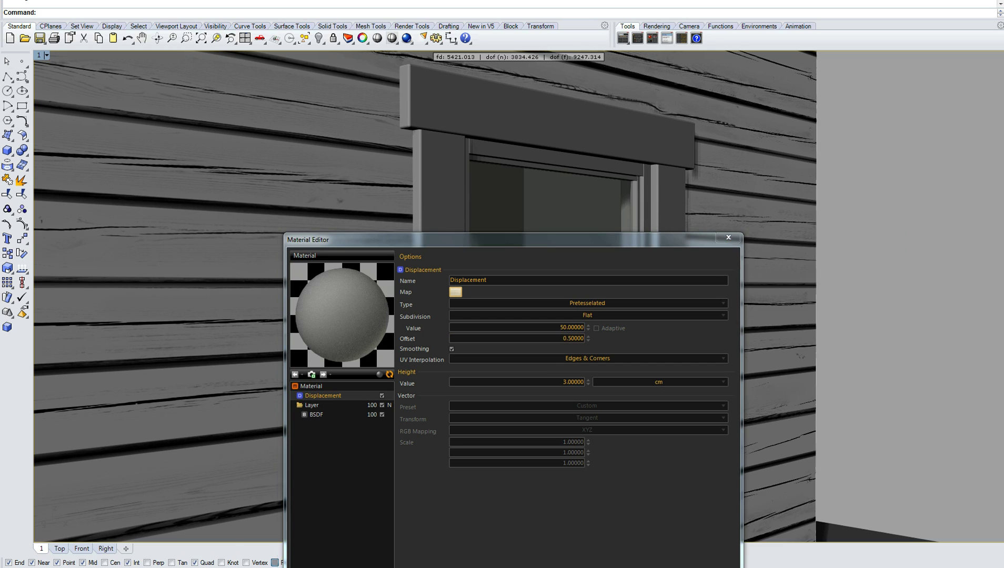
{"action": "mouse_move", "coordinate": [367, 559]}
{"action": "left_click", "coordinate": [313, 528]}
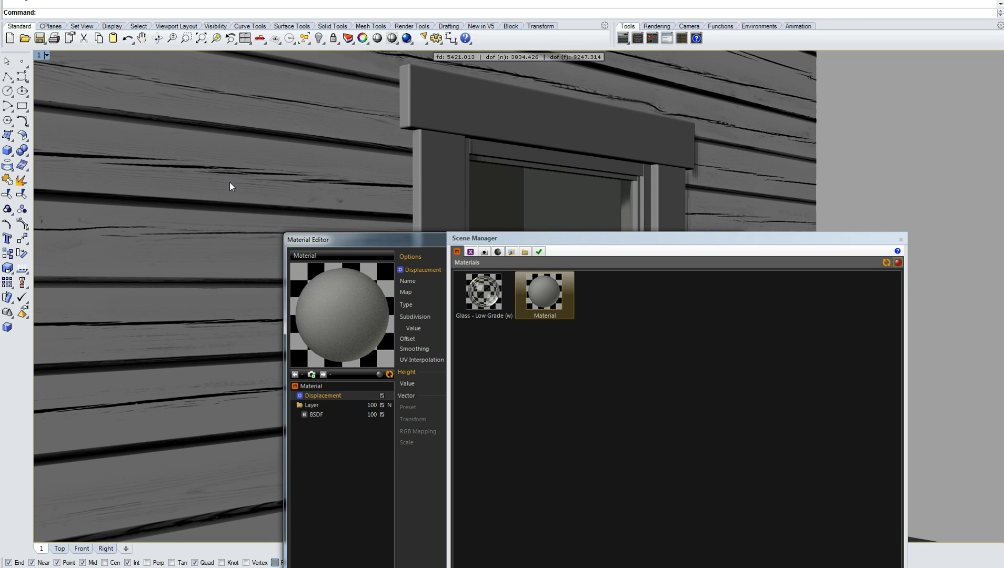
Deselect the rebuilt wall and start a new Maxwell render of the scene.
{"action": "left_click", "coordinate": [229, 185]}
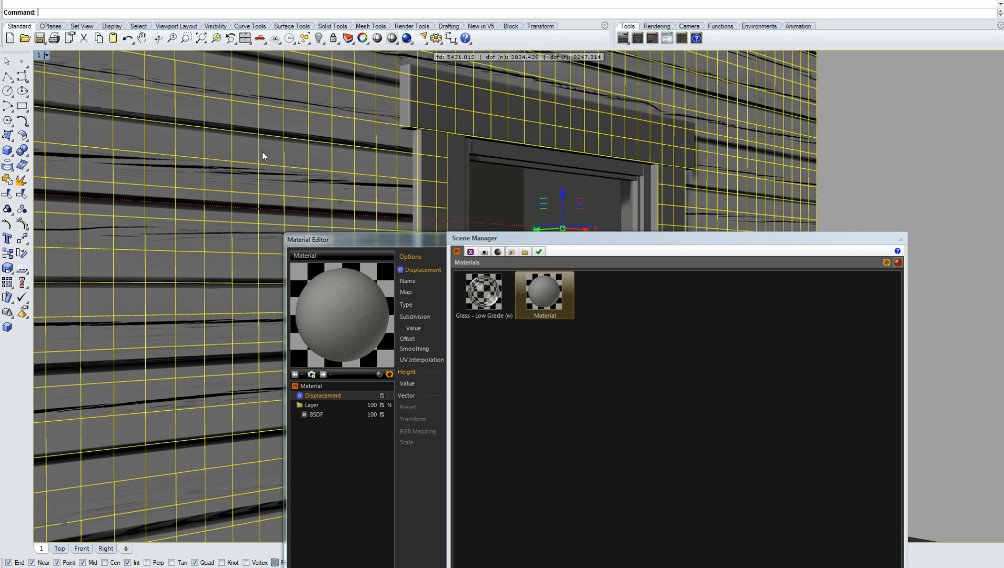
{"action": "left_click", "coordinate": [871, 240]}
{"action": "left_click", "coordinate": [898, 197]}
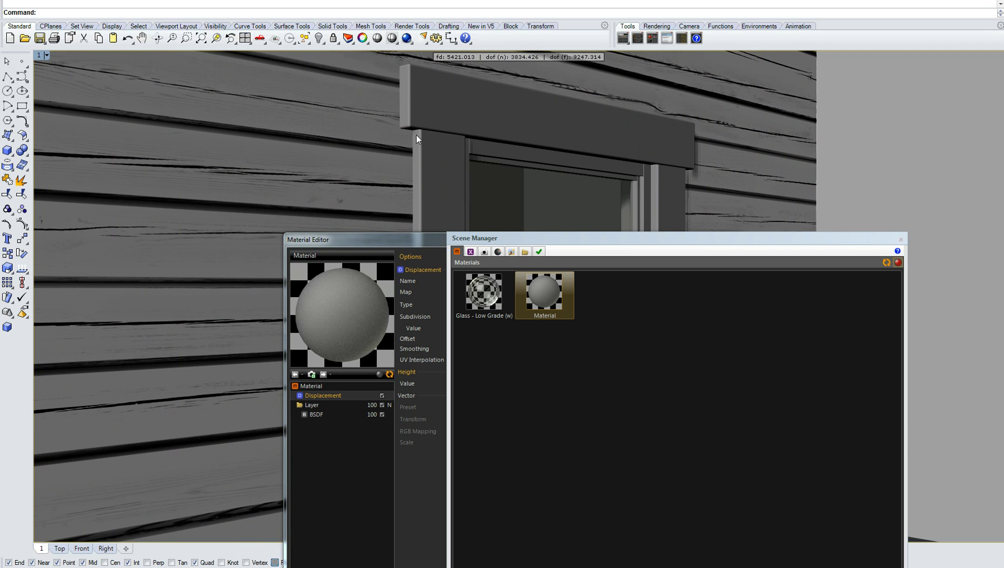
{"action": "left_click", "coordinate": [409, 38]}
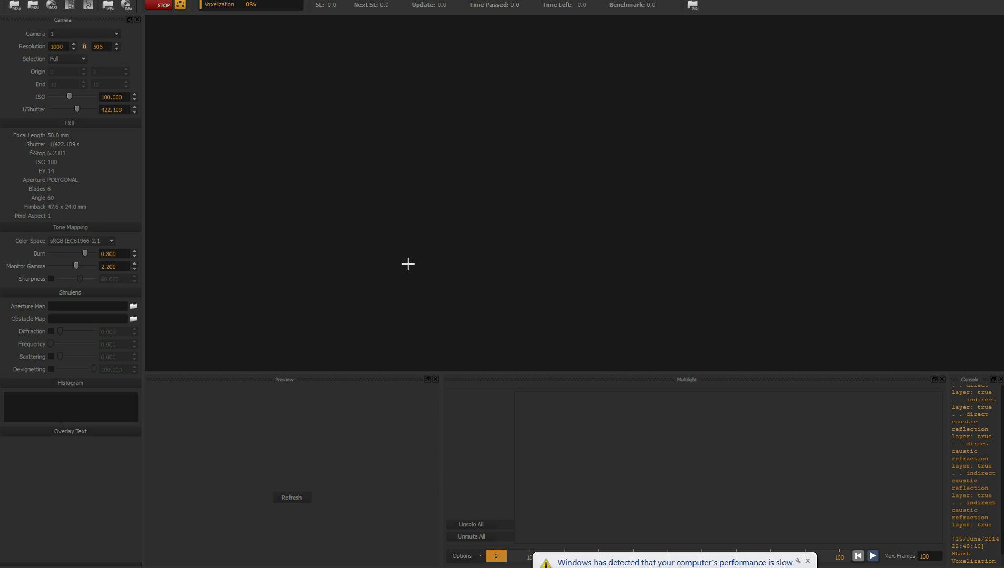
Dismiss the slow-performance notification and zoom and pan over the new render's wall.
{"action": "left_click", "coordinate": [808, 563]}
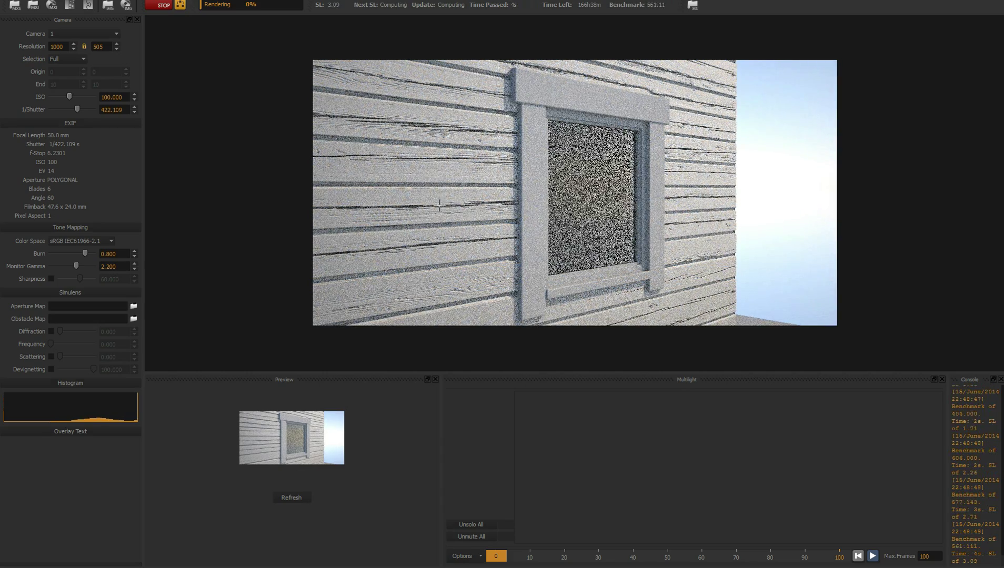
{"action": "scroll", "coordinate": [437, 218], "scroll_direction": "up", "scroll_amount": 1}
{"action": "middle_click_drag", "start_coordinate": [370, 226], "coordinate": [426, 158]}
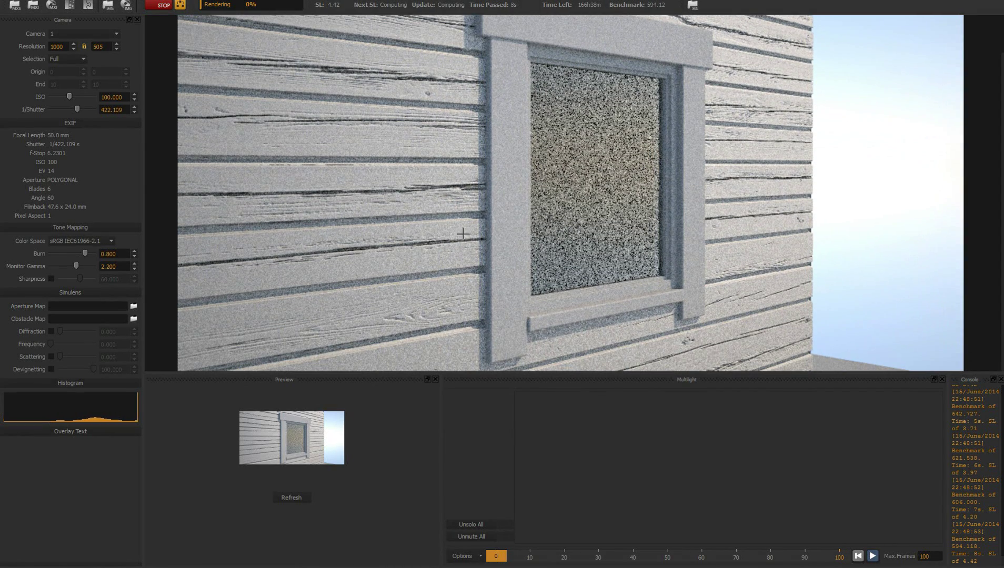
{"action": "middle_click_drag", "start_coordinate": [457, 100], "coordinate": [449, 175]}
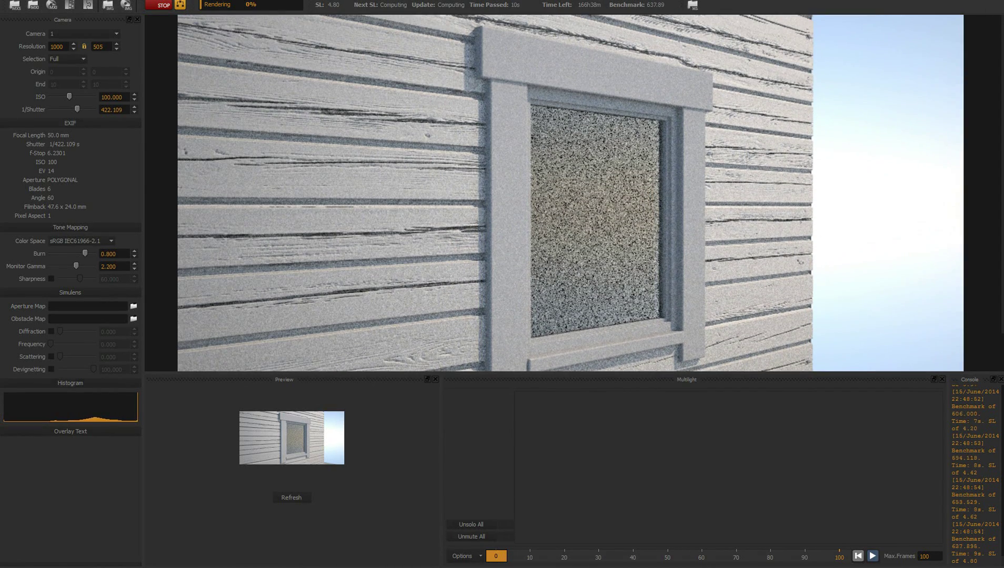
Switch to the earlier finished render window and zoom it for comparison.
{"action": "left_click", "coordinate": [242, 527]}
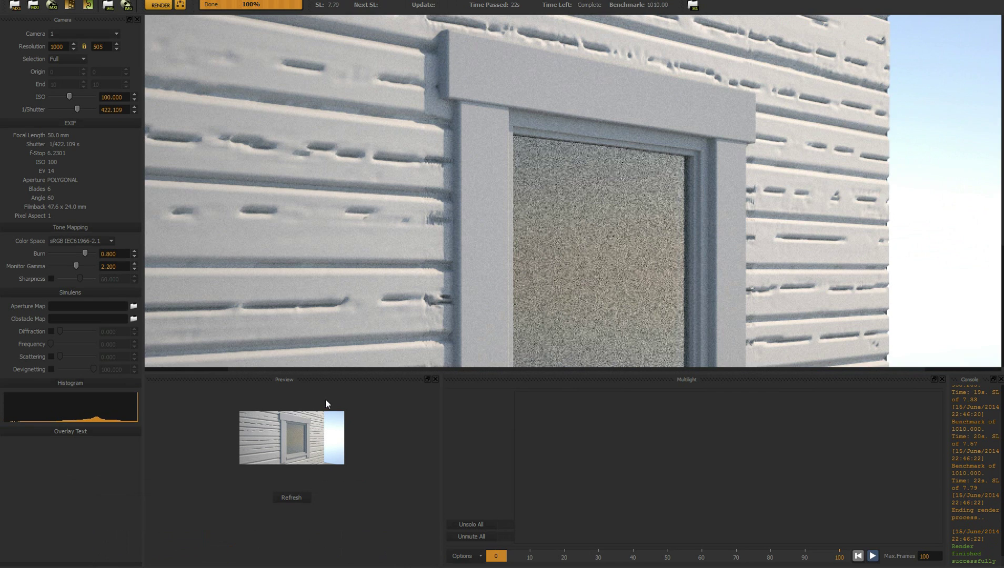
{"action": "scroll", "coordinate": [420, 168], "scroll_direction": "down", "scroll_amount": 2}
{"action": "scroll", "coordinate": [419, 176], "scroll_direction": "up", "scroll_amount": 1}
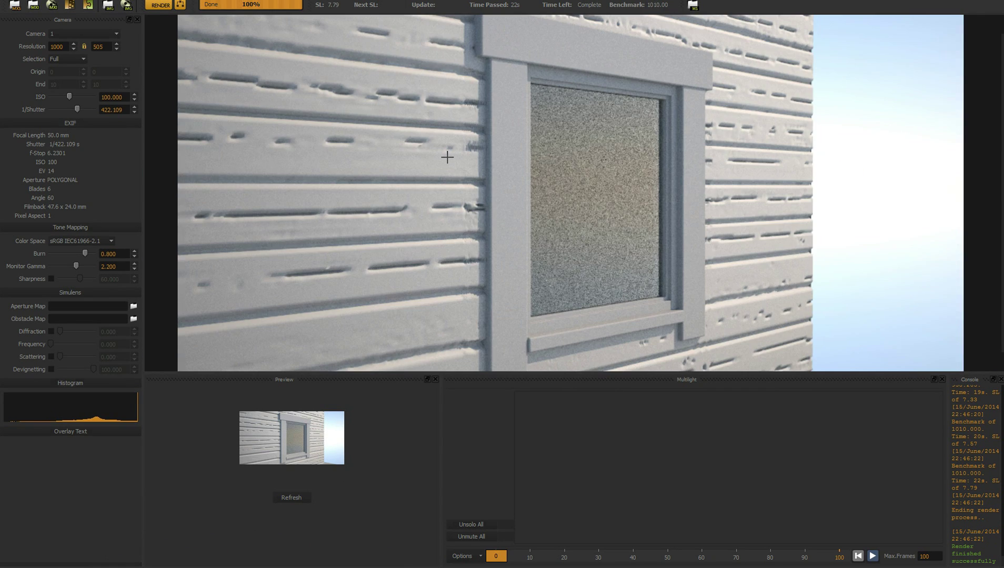
{"action": "scroll", "coordinate": [447, 157], "scroll_direction": "down", "scroll_amount": 1}
{"action": "scroll", "coordinate": [457, 156], "scroll_direction": "up", "scroll_amount": 1}
Return to the new render and pan from bottom to top inspecting the fine wood cracks.
{"action": "left_click", "coordinate": [358, 524]}
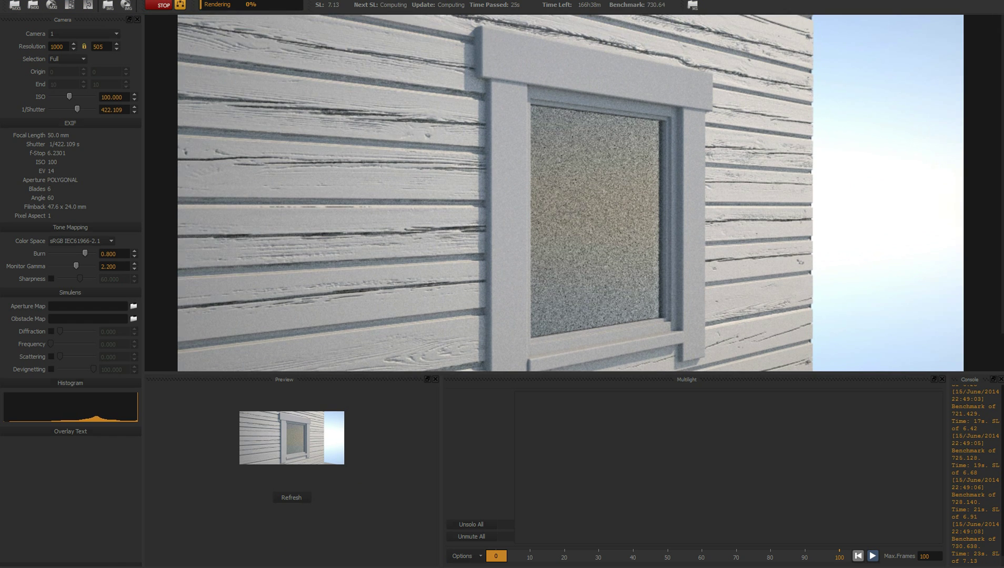
{"action": "scroll", "coordinate": [497, 286], "scroll_direction": "down", "scroll_amount": 1}
{"action": "scroll", "coordinate": [497, 286], "scroll_direction": "up", "scroll_amount": 1}
{"action": "middle_click_drag", "start_coordinate": [464, 327], "coordinate": [464, 209]}
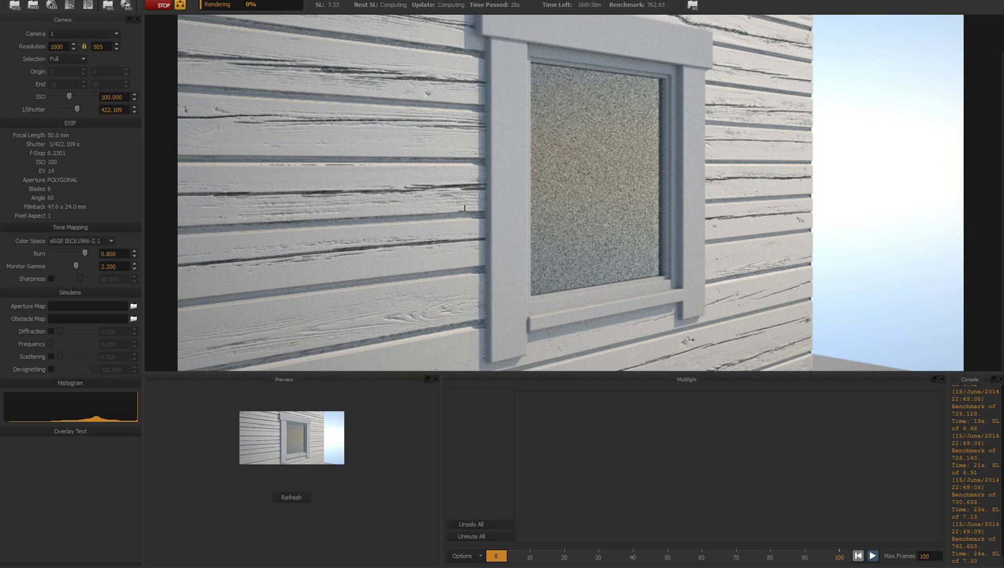
{"action": "scroll", "coordinate": [388, 306], "scroll_direction": "up", "scroll_amount": 1}
{"action": "middle_click_drag", "start_coordinate": [316, 320], "coordinate": [379, 181]}
{"action": "middle_click_drag", "start_coordinate": [379, 93], "coordinate": [397, 189]}
{"action": "middle_click_drag", "start_coordinate": [409, 137], "coordinate": [419, 252]}
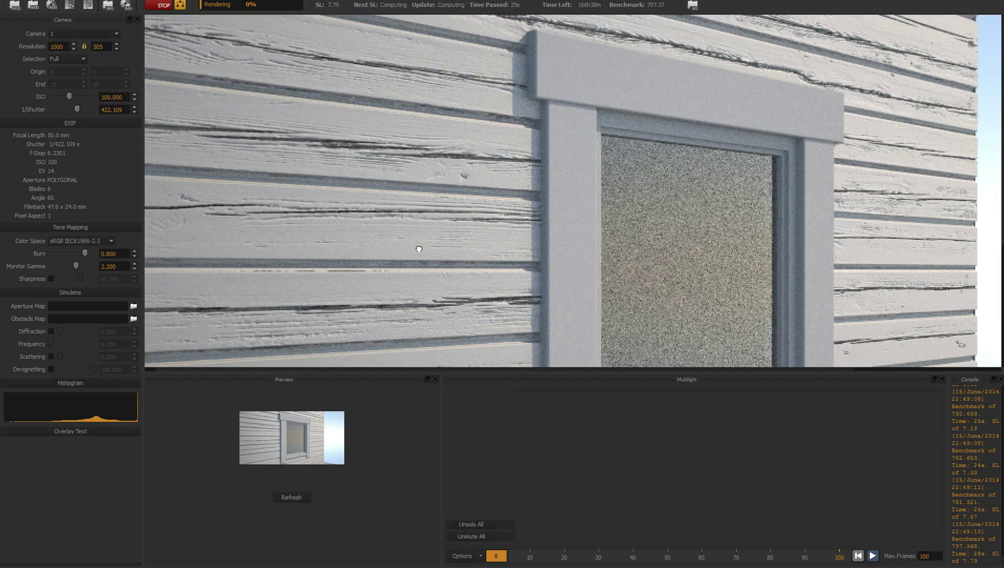
Zoom out on the rebuilt-wall render and stop it at SL 9.62.
{"action": "scroll", "coordinate": [421, 250], "scroll_direction": "down", "scroll_amount": 1}
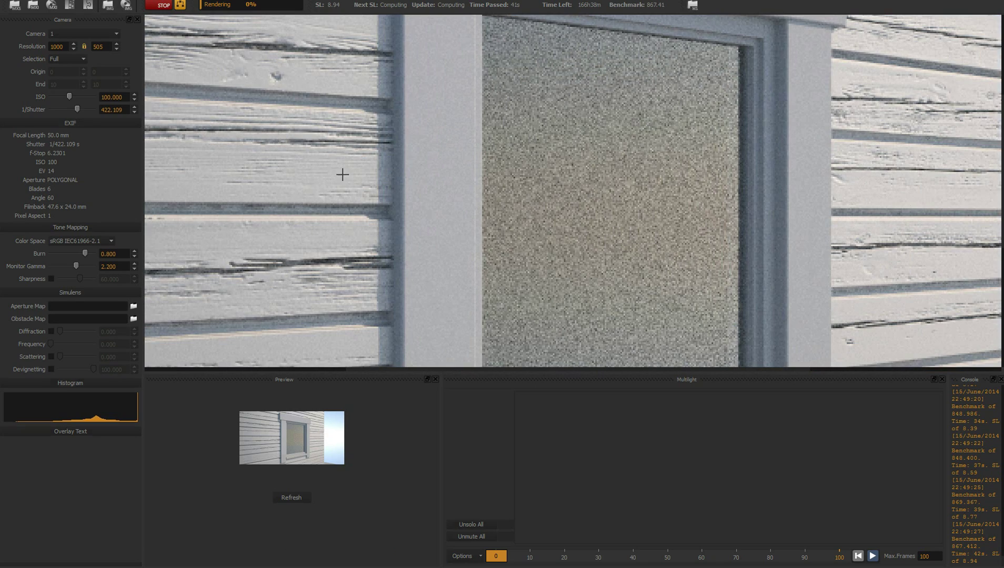
{"action": "scroll", "coordinate": [583, 251], "scroll_direction": "down", "scroll_amount": 4}
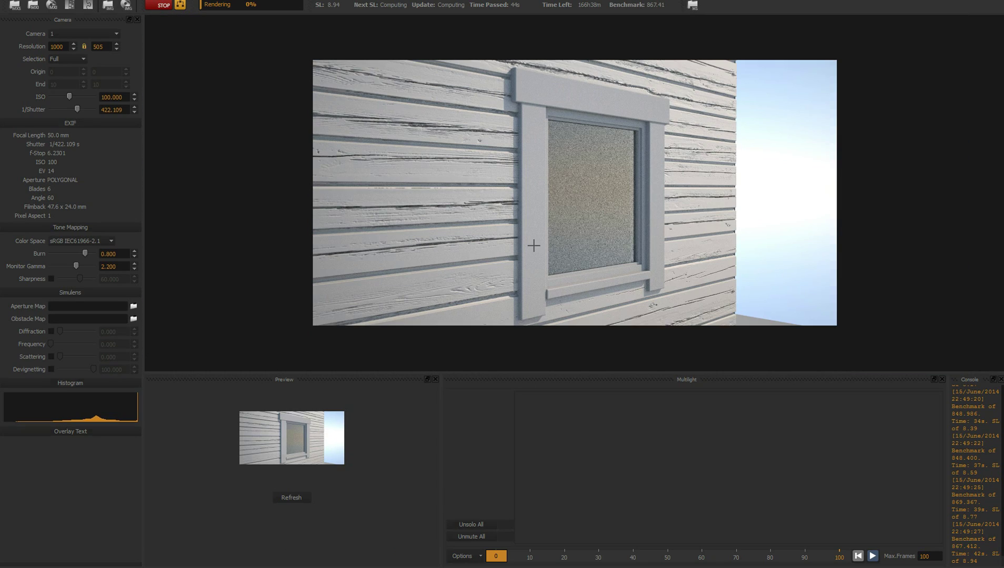
{"action": "scroll", "coordinate": [435, 247], "scroll_direction": "up", "scroll_amount": 2}
{"action": "scroll", "coordinate": [435, 247], "scroll_direction": "down", "scroll_amount": 2}
{"action": "left_click", "coordinate": [163, 6]}
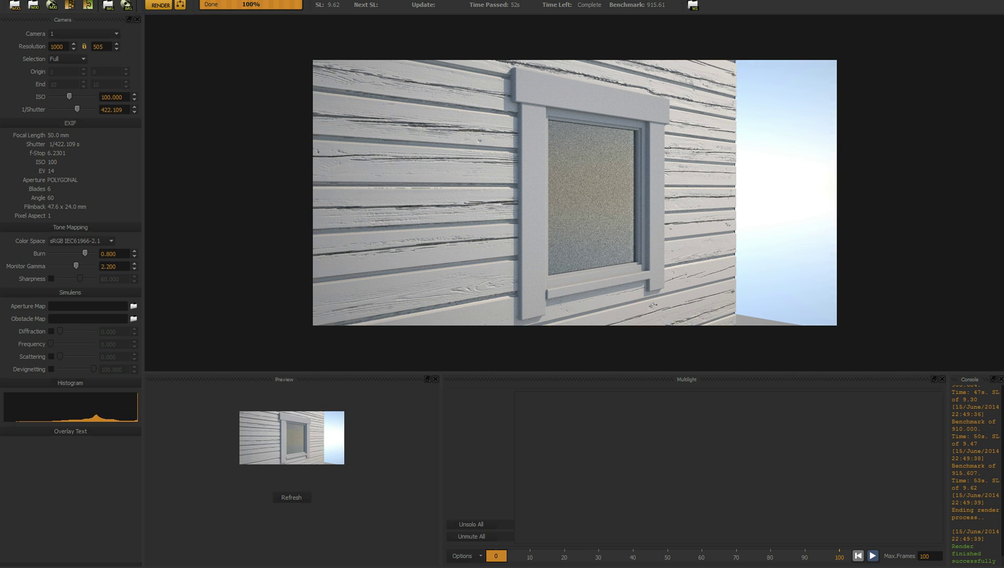
{"action": "mouse_move", "coordinate": [241, 567]}
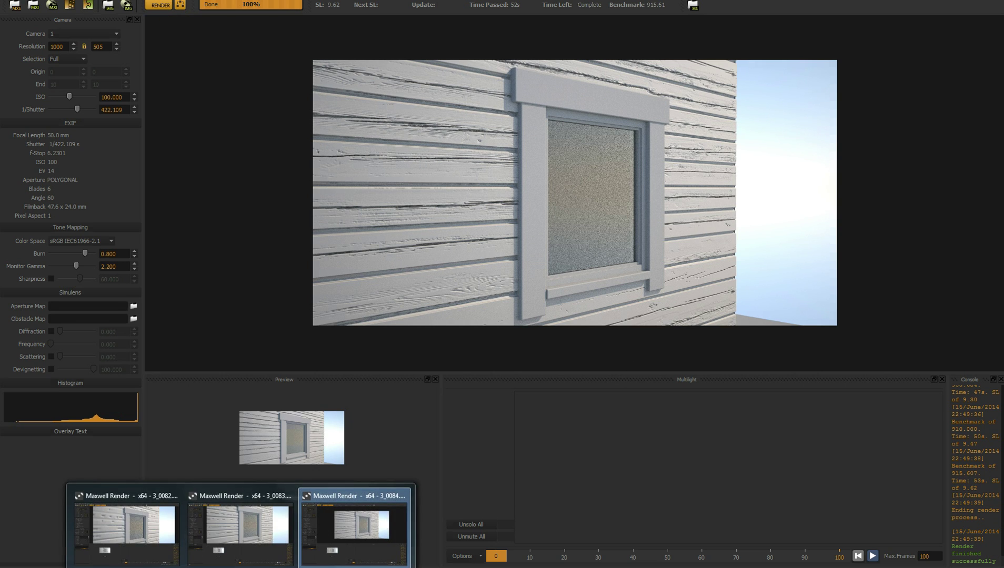